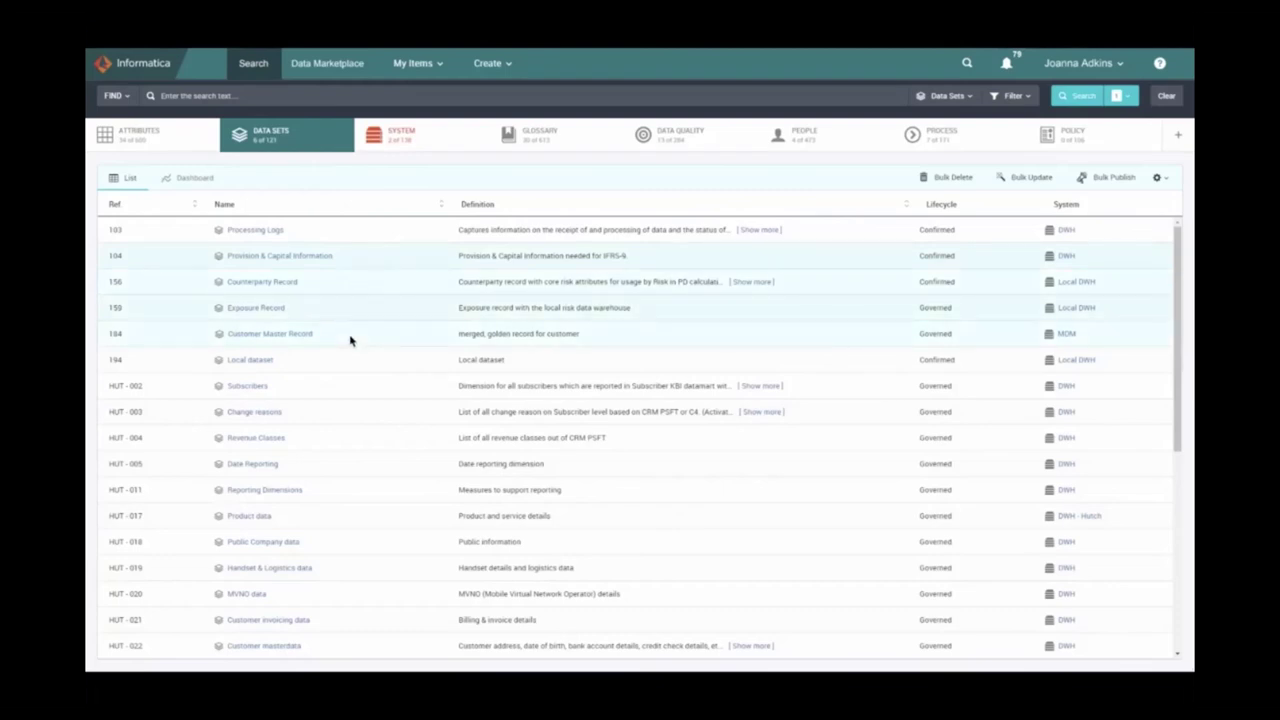
- Bulk update the selected data sets with category Customer Operations, numbering prefix Data Collection, Public visibility, Active status and Rest API delivery, and save
{"action": "left_click", "coordinate": [1102, 180]}
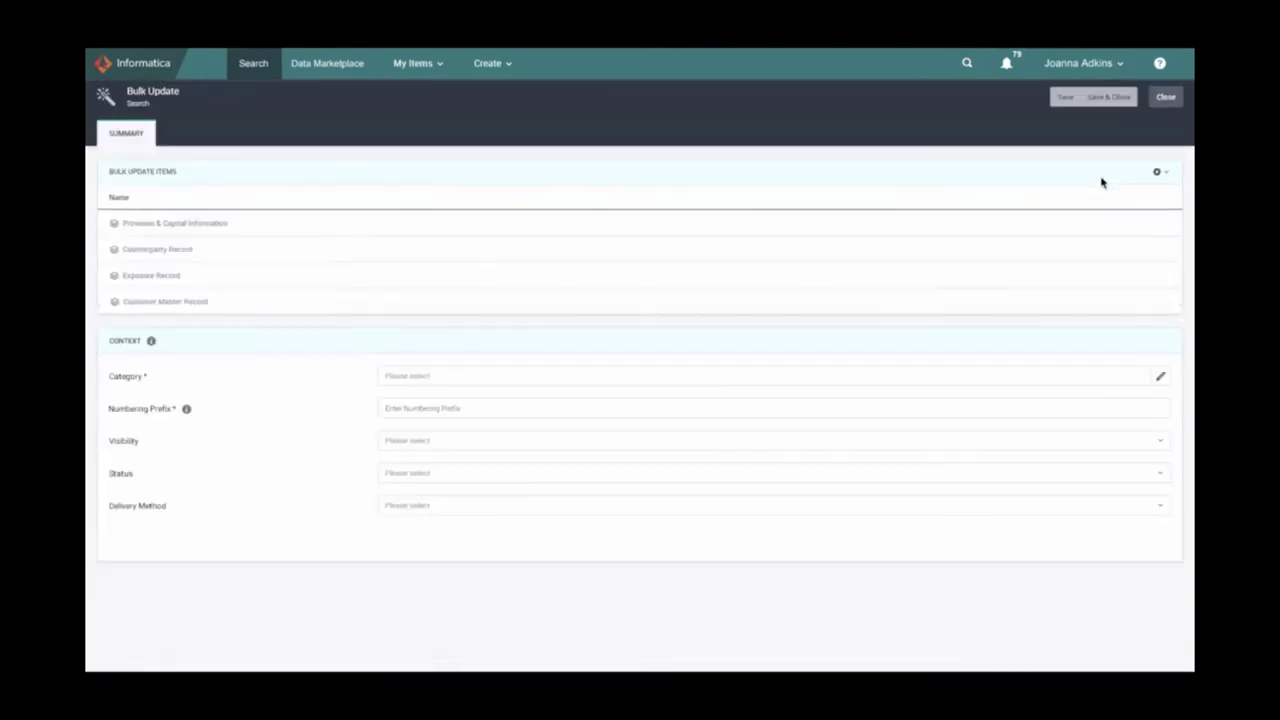
{"action": "left_click", "coordinate": [1160, 377]}
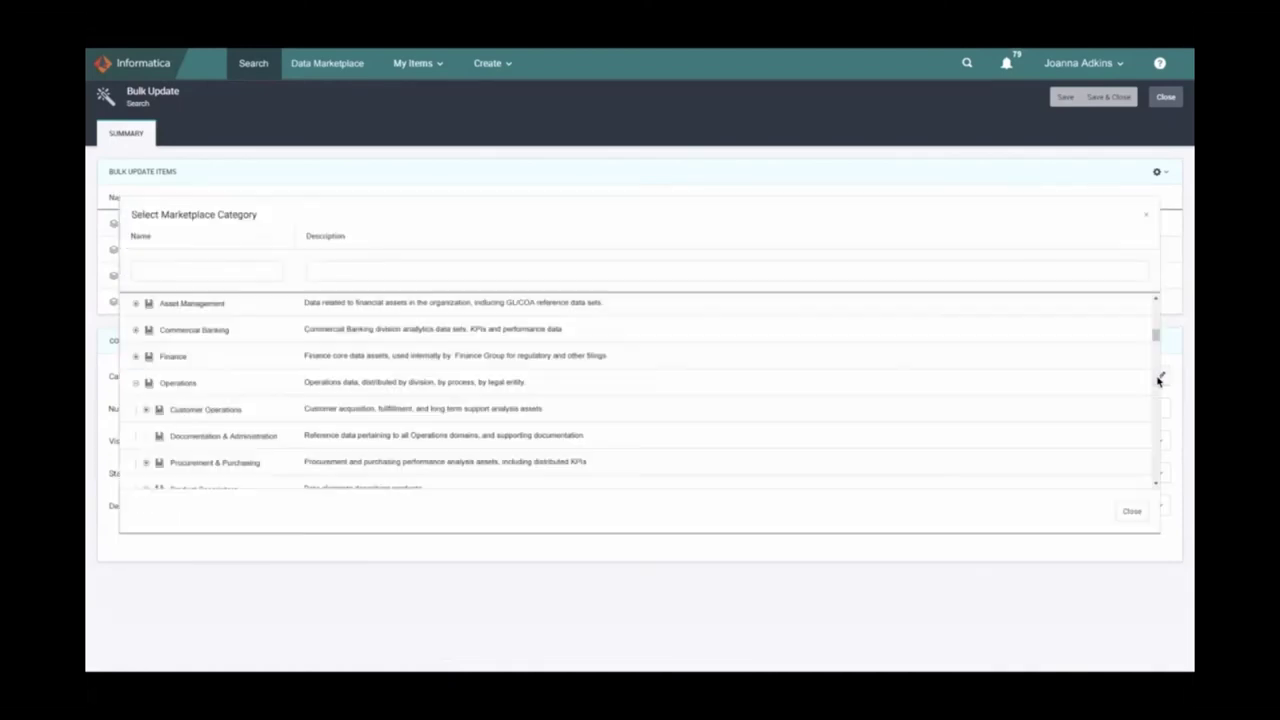
{"action": "left_click", "coordinate": [251, 417]}
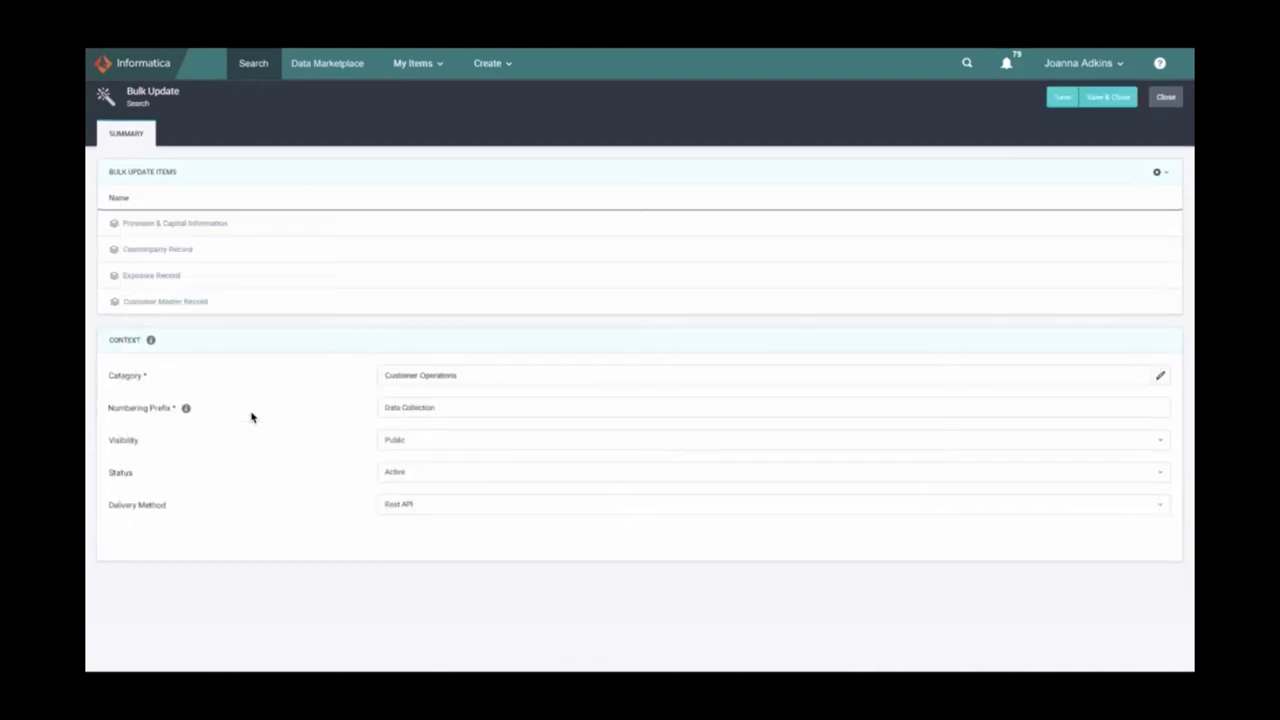
{"action": "left_click", "coordinate": [1097, 100]}
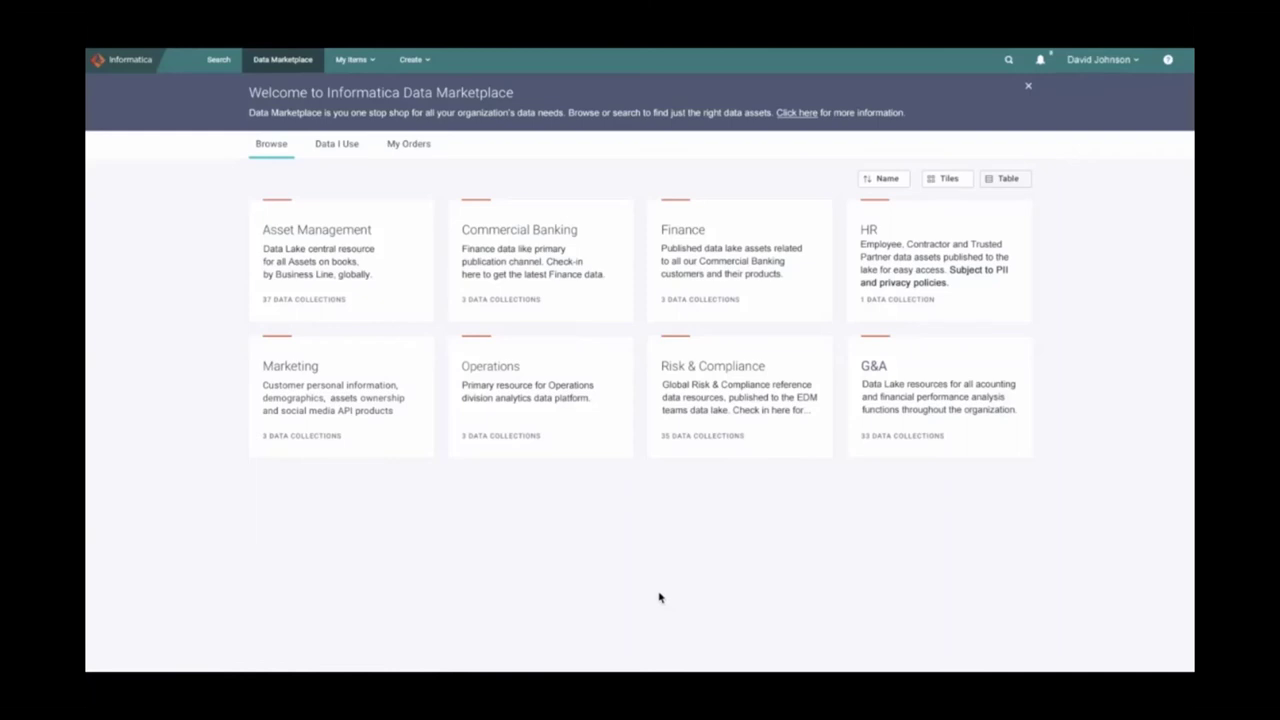
- Open Customer Operations from the marketplace's Operations category and set the system filter to Local DWH
{"action": "left_click", "coordinate": [492, 367]}
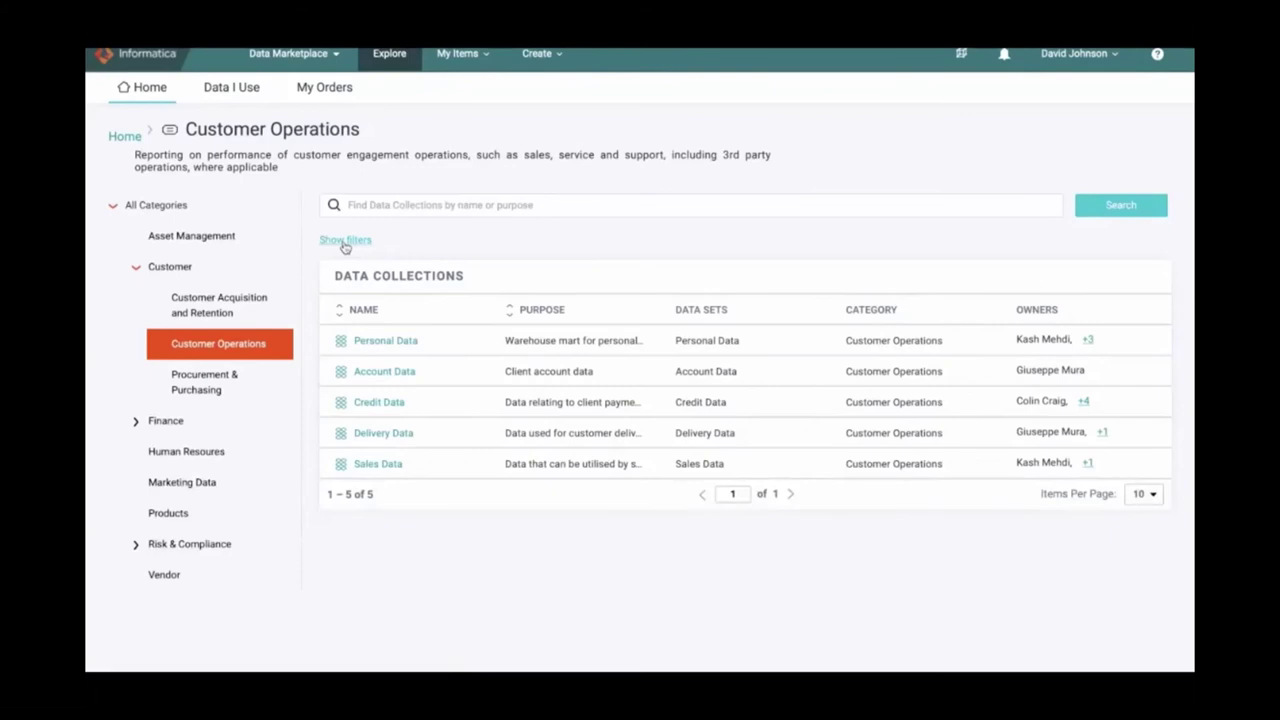
{"action": "left_click", "coordinate": [345, 244]}
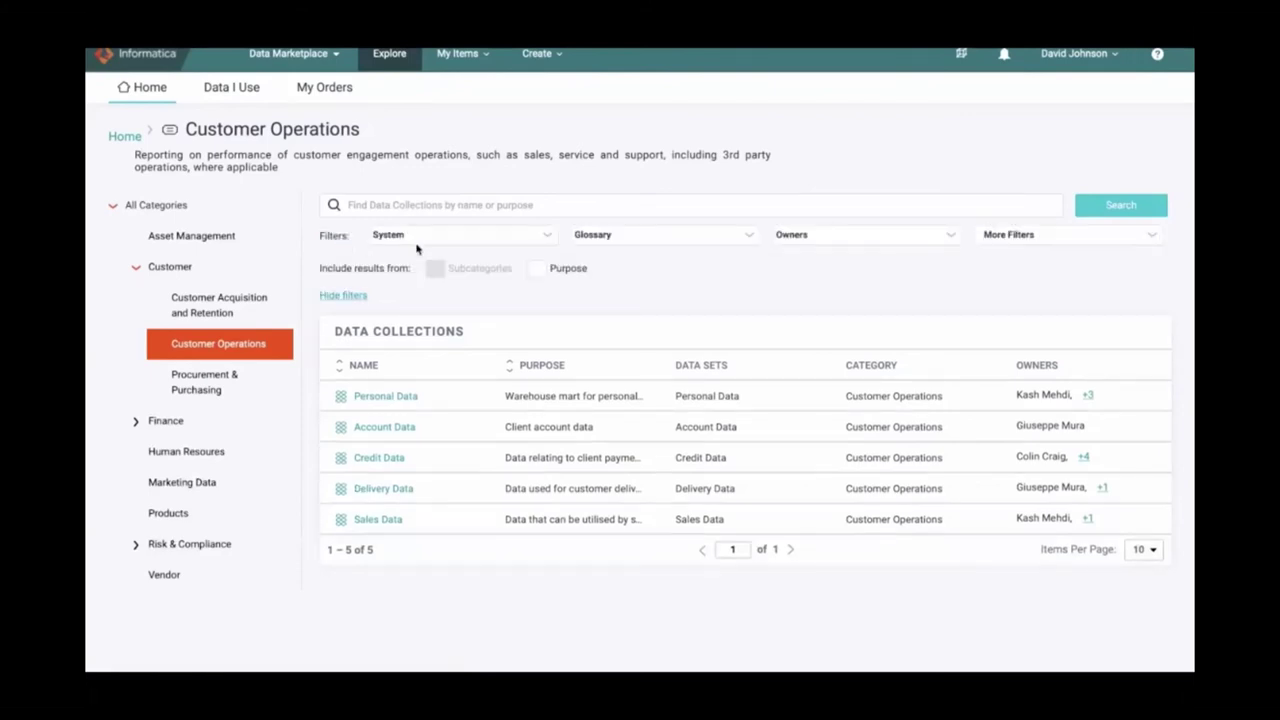
{"action": "left_click", "coordinate": [460, 240]}
{"action": "type", "text": "lo"}
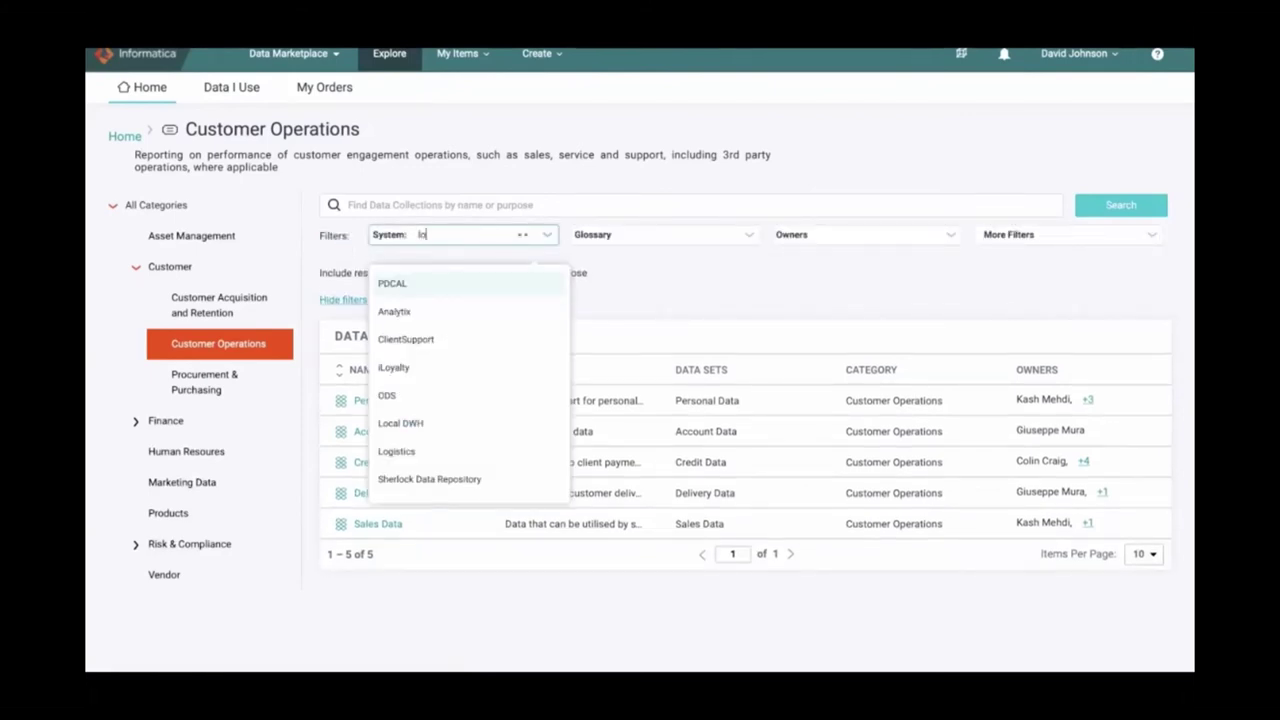
{"action": "type", "text": "ca"}
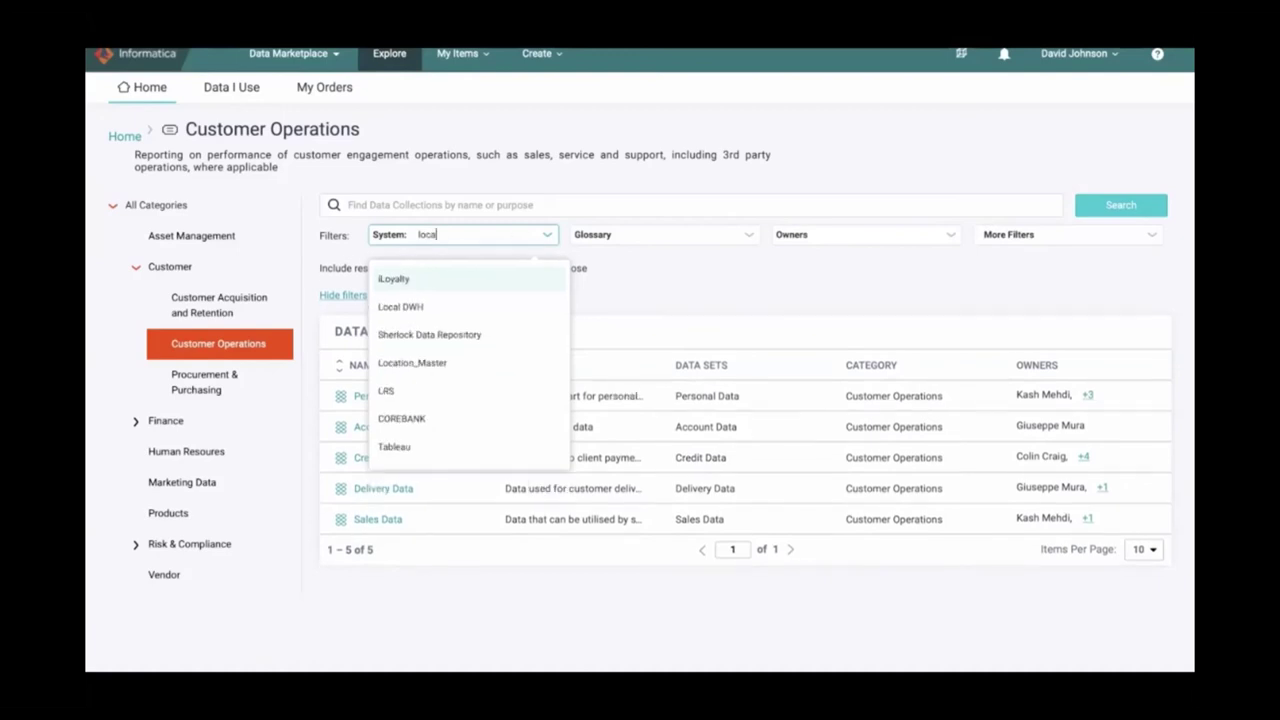
{"action": "left_click", "coordinate": [405, 308]}
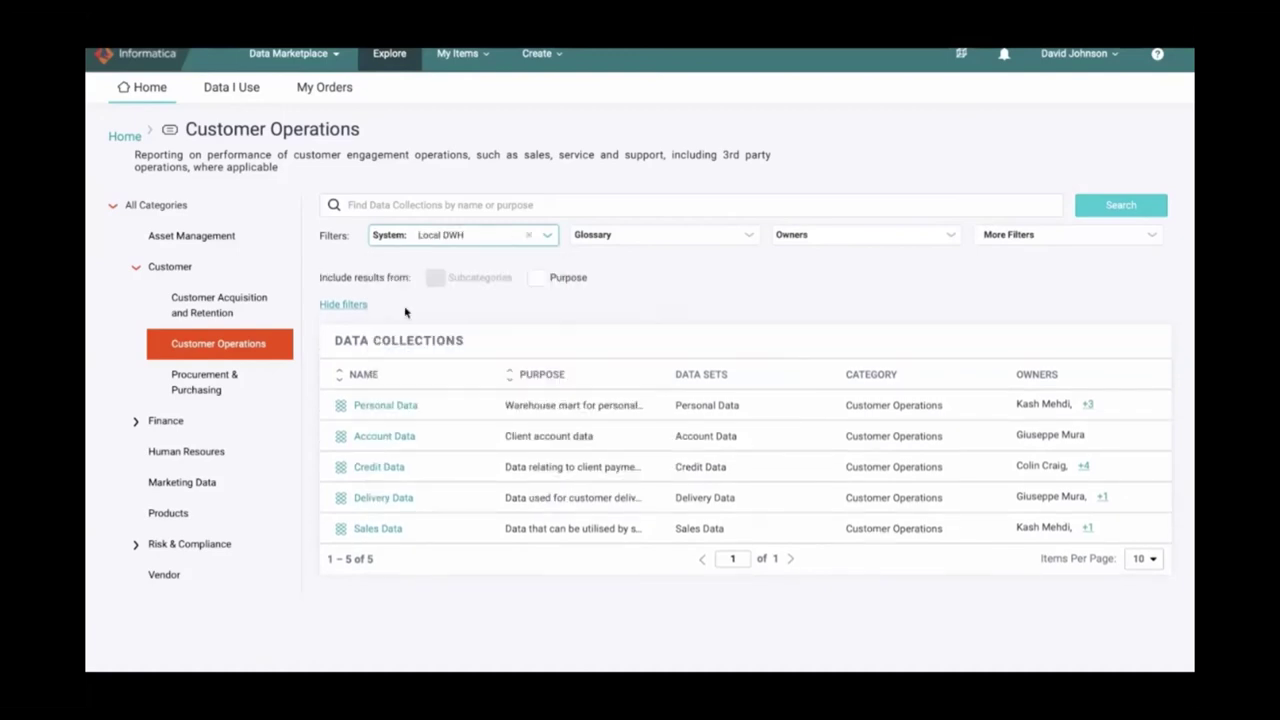
- Set the glossary filter for the data collections to Postal Code
{"action": "left_click", "coordinate": [670, 238]}
{"action": "type", "text": "postal"}
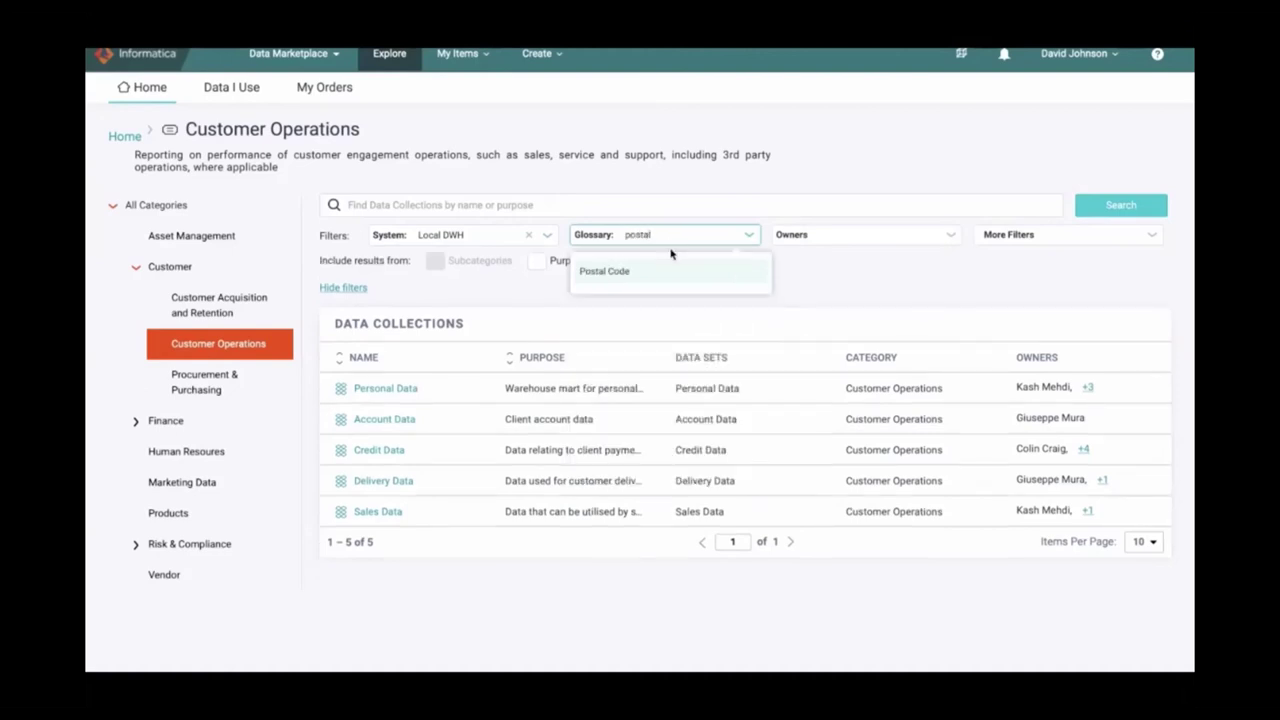
{"action": "left_click", "coordinate": [663, 272]}
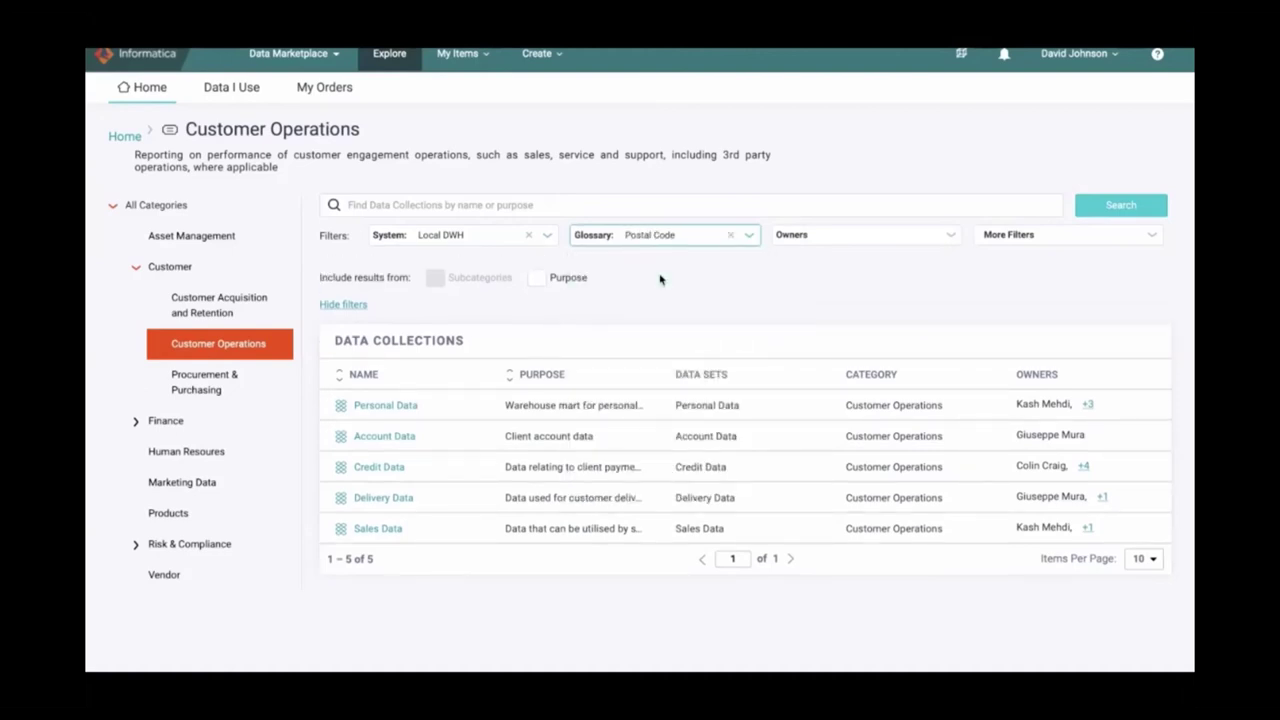
- Set the owners filter to the required data owner and run the filtered data collection search
{"action": "left_click", "coordinate": [858, 238]}
{"action": "type", "text": "cr"}
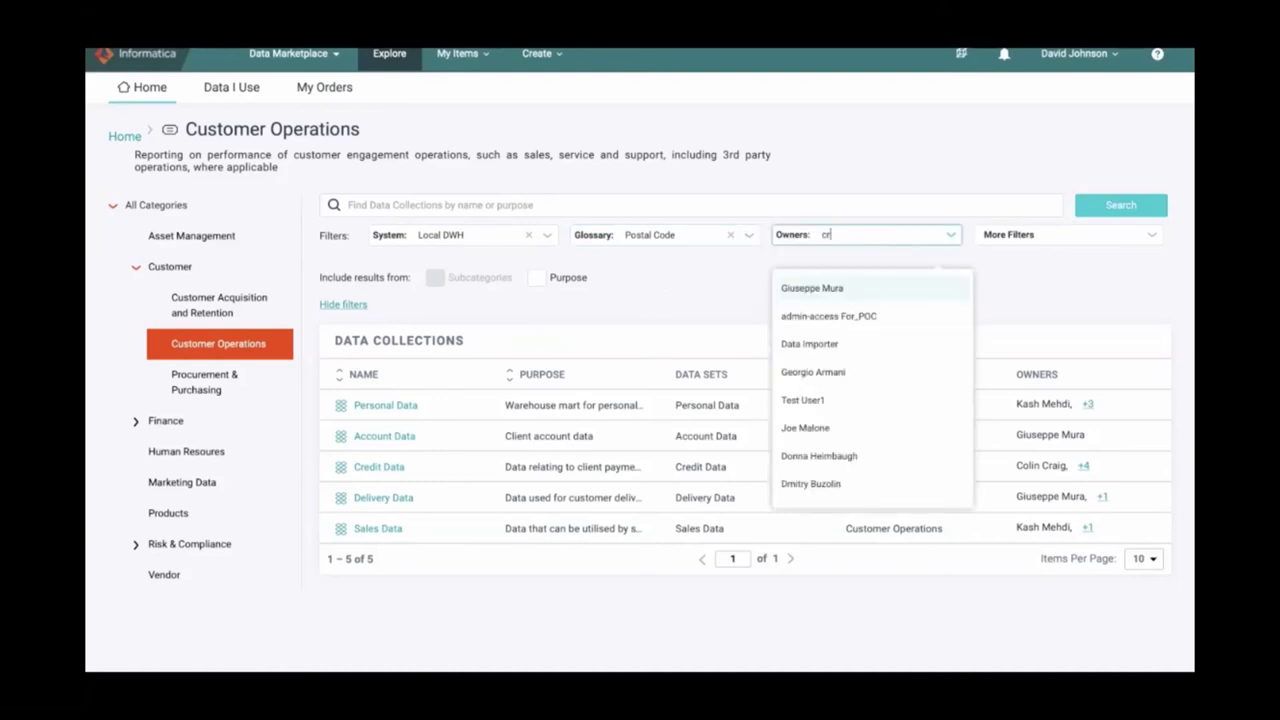
{"action": "type", "text": "ai"}
{"action": "left_click", "coordinate": [865, 288]}
{"action": "left_click", "coordinate": [1125, 207]}
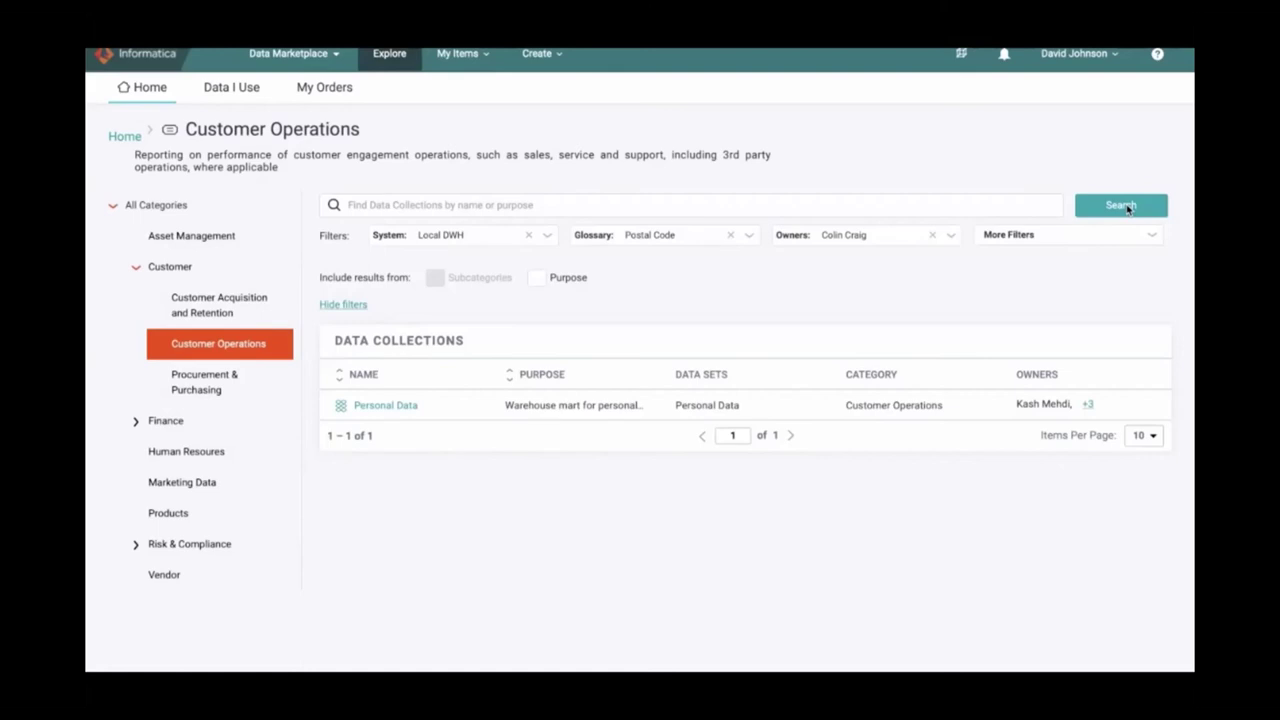
- Open the Personal Data collection and expand its Personal Data set to review the attributes
{"action": "left_click", "coordinate": [385, 405]}
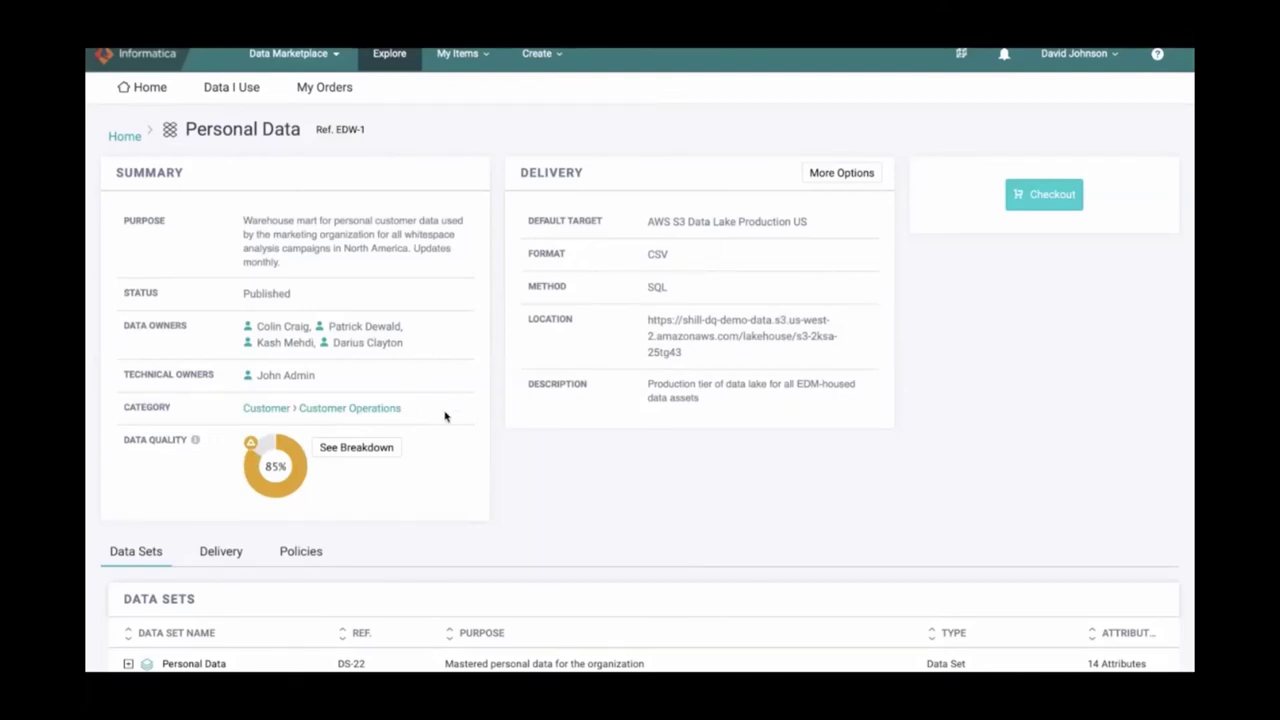
{"action": "scroll", "coordinate": [445, 416], "scroll_direction": "down", "scroll_amount": 1}
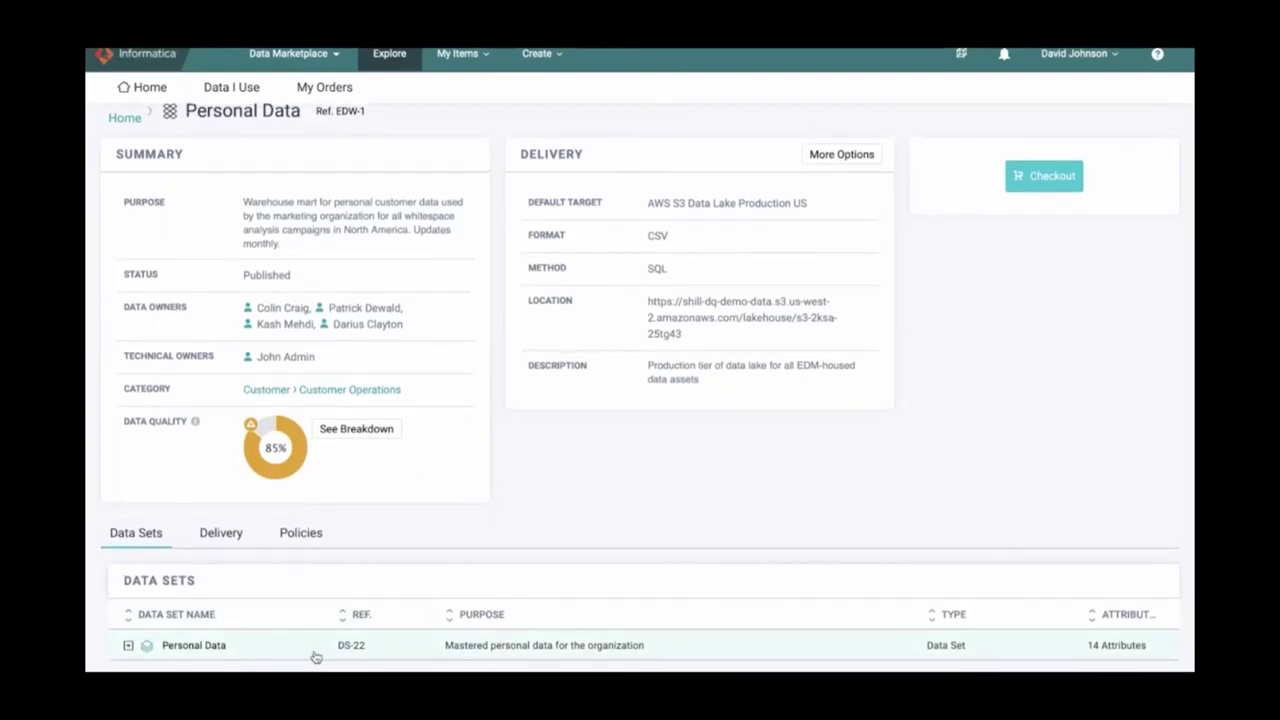
{"action": "left_click", "coordinate": [128, 646]}
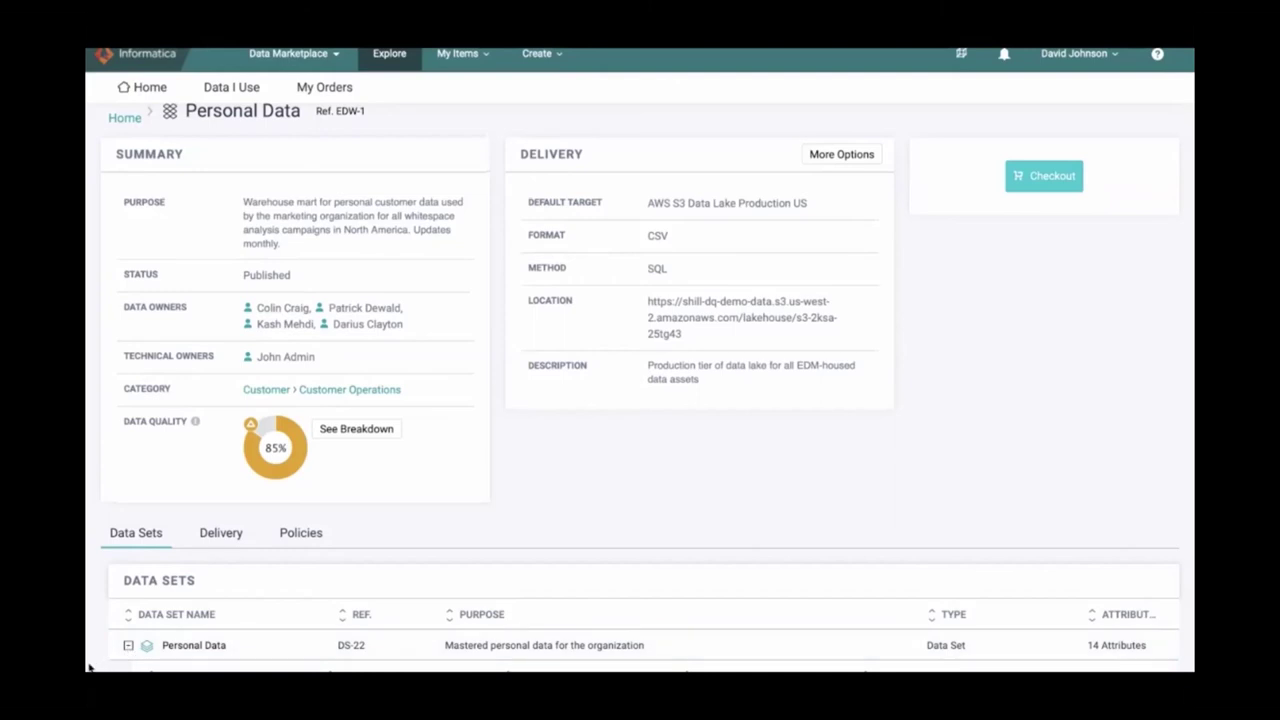
{"action": "scroll", "coordinate": [88, 666], "scroll_direction": "down", "scroll_amount": 10}
{"action": "scroll", "coordinate": [88, 668], "scroll_direction": "down", "scroll_amount": 1}
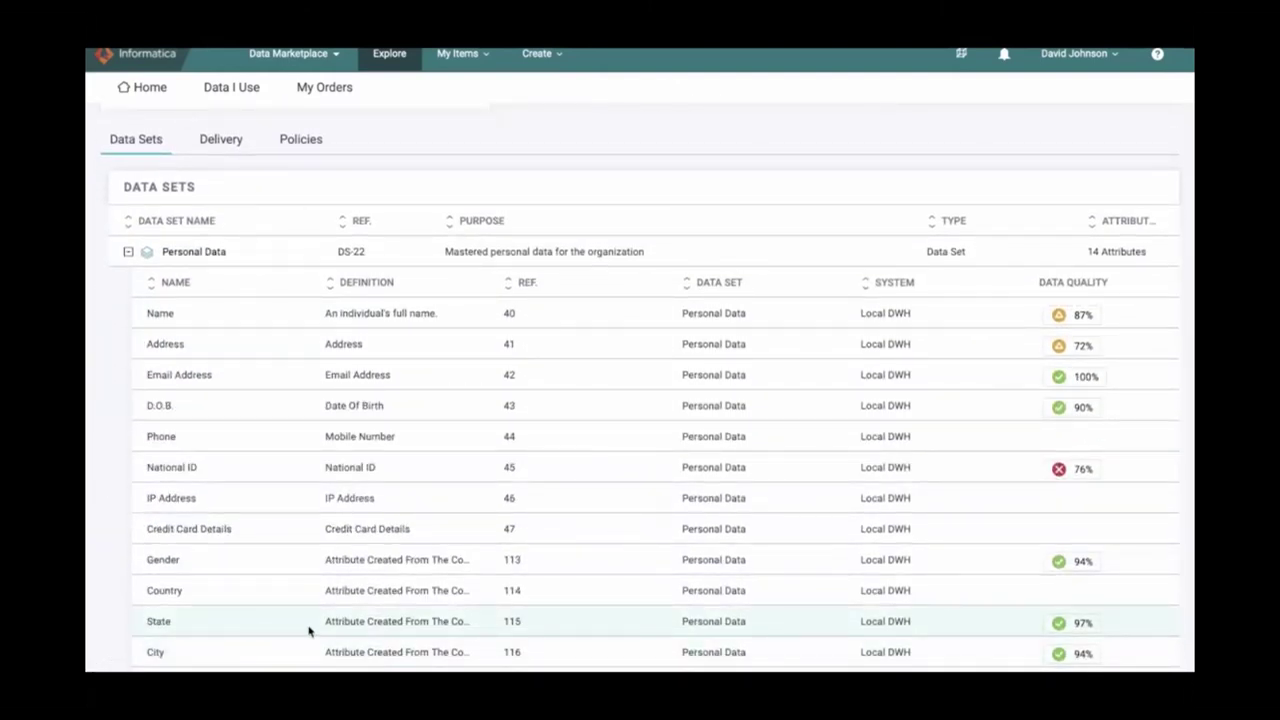
{"action": "scroll", "coordinate": [310, 629], "scroll_direction": "up", "scroll_amount": 7}
{"action": "scroll", "coordinate": [312, 629], "scroll_direction": "up", "scroll_amount": 4}
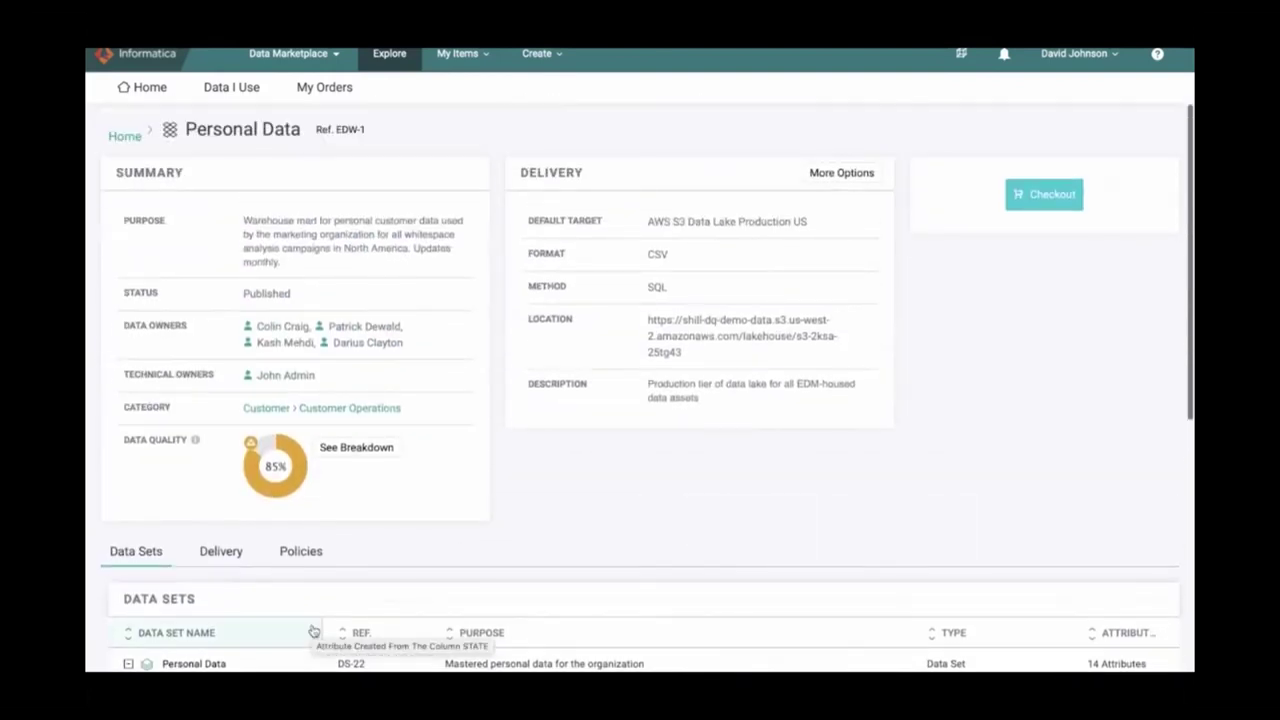
- Examine the collection's data quality breakdown and the quality rules behind the National ID attribute's score
{"action": "left_click", "coordinate": [371, 456]}
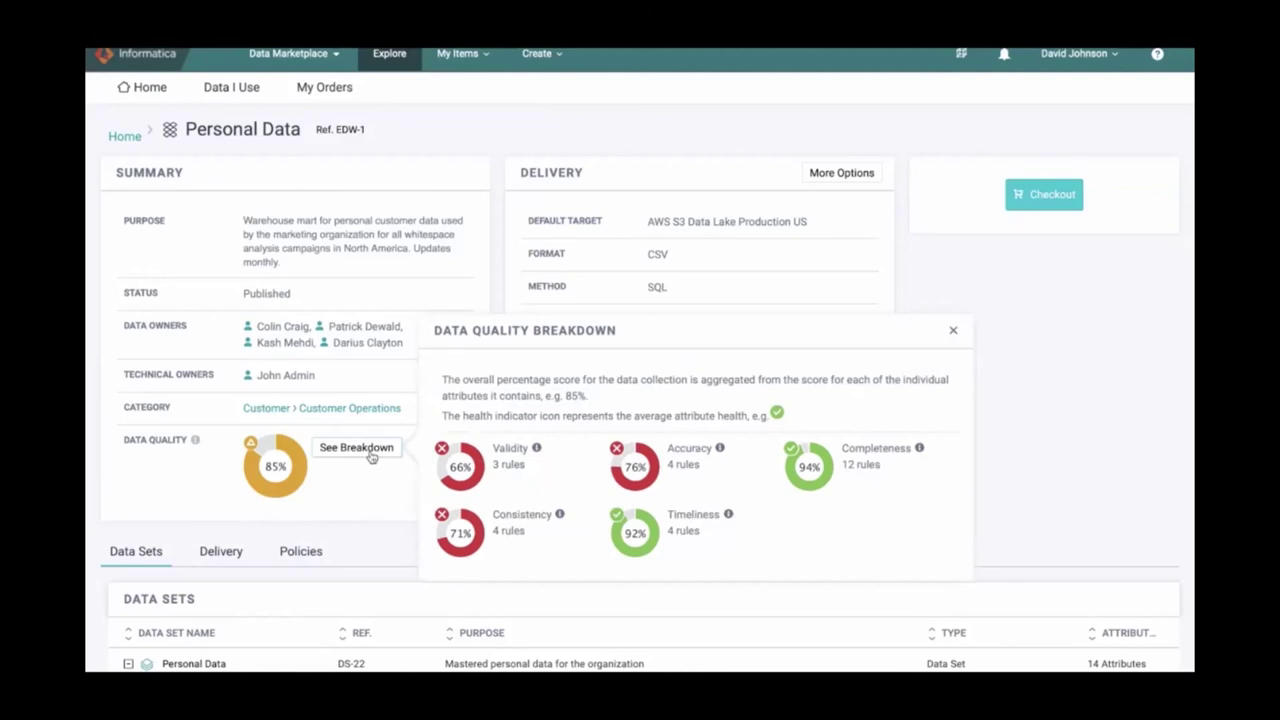
{"action": "left_click", "coordinate": [371, 456]}
{"action": "scroll", "coordinate": [371, 456], "scroll_direction": "down", "scroll_amount": 5}
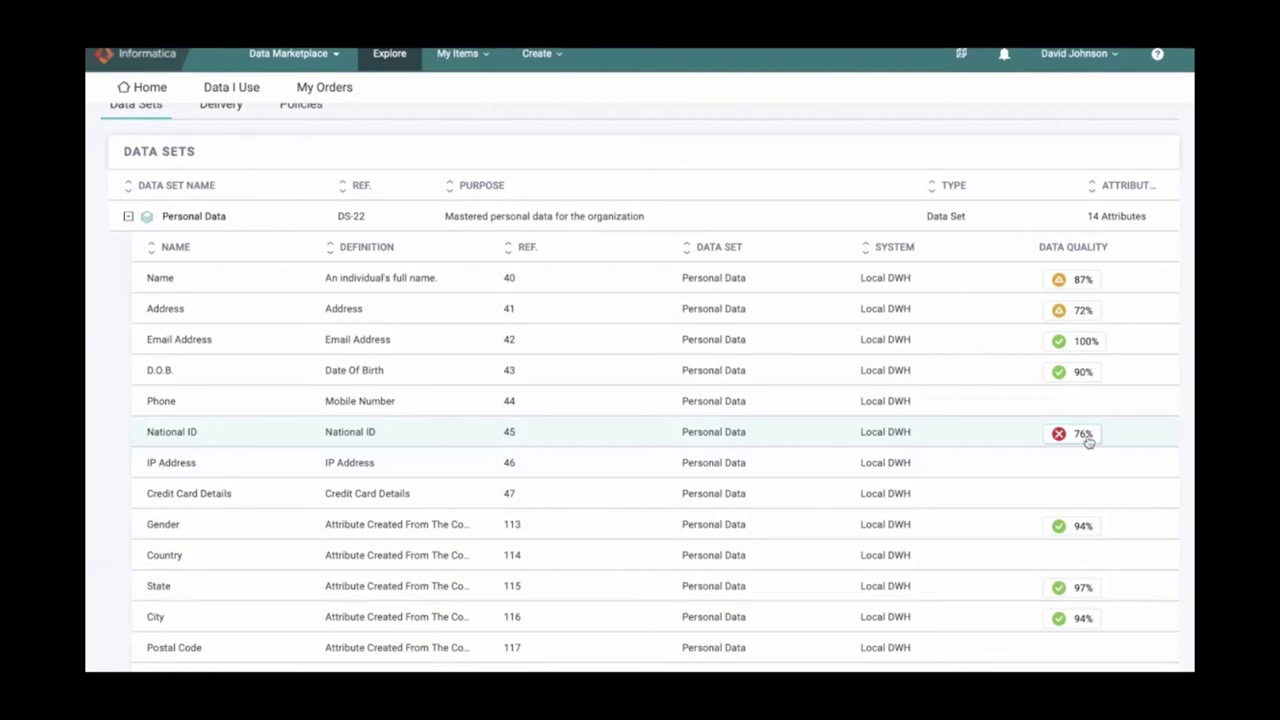
{"action": "left_click", "coordinate": [1086, 437]}
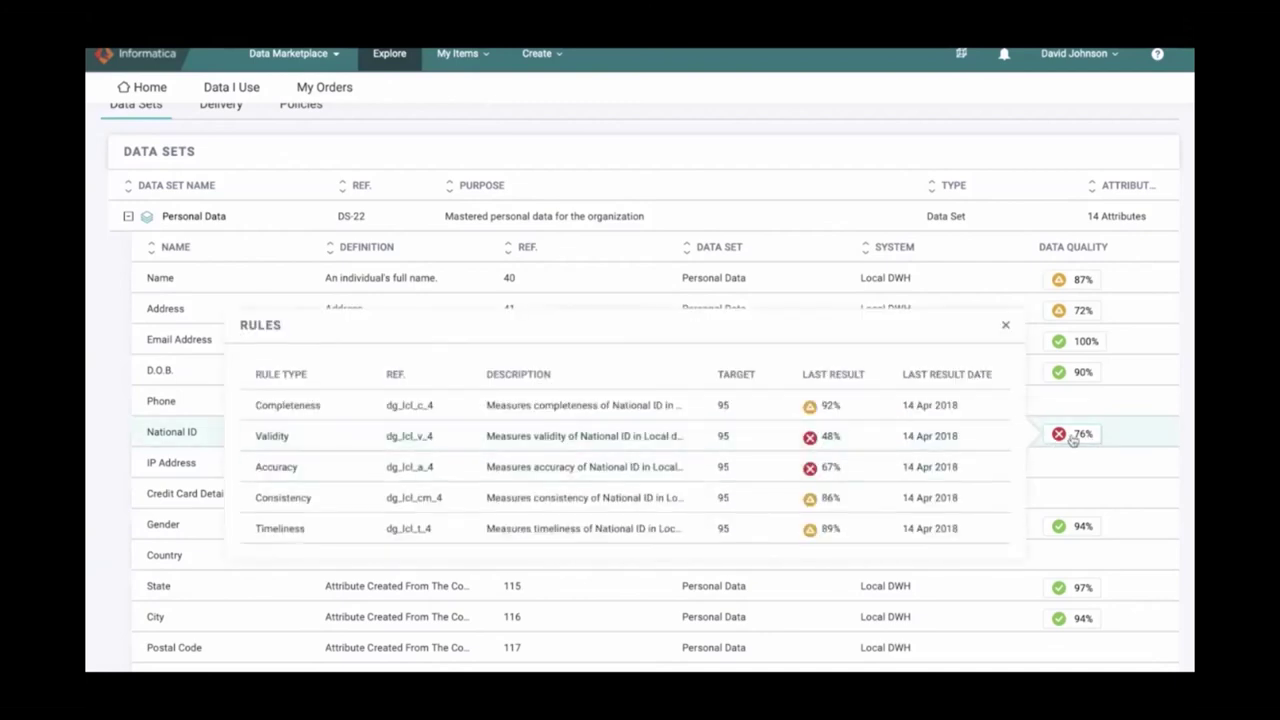
{"action": "left_click", "coordinate": [1083, 438]}
{"action": "scroll", "coordinate": [1083, 440], "scroll_direction": "up", "scroll_amount": 3}
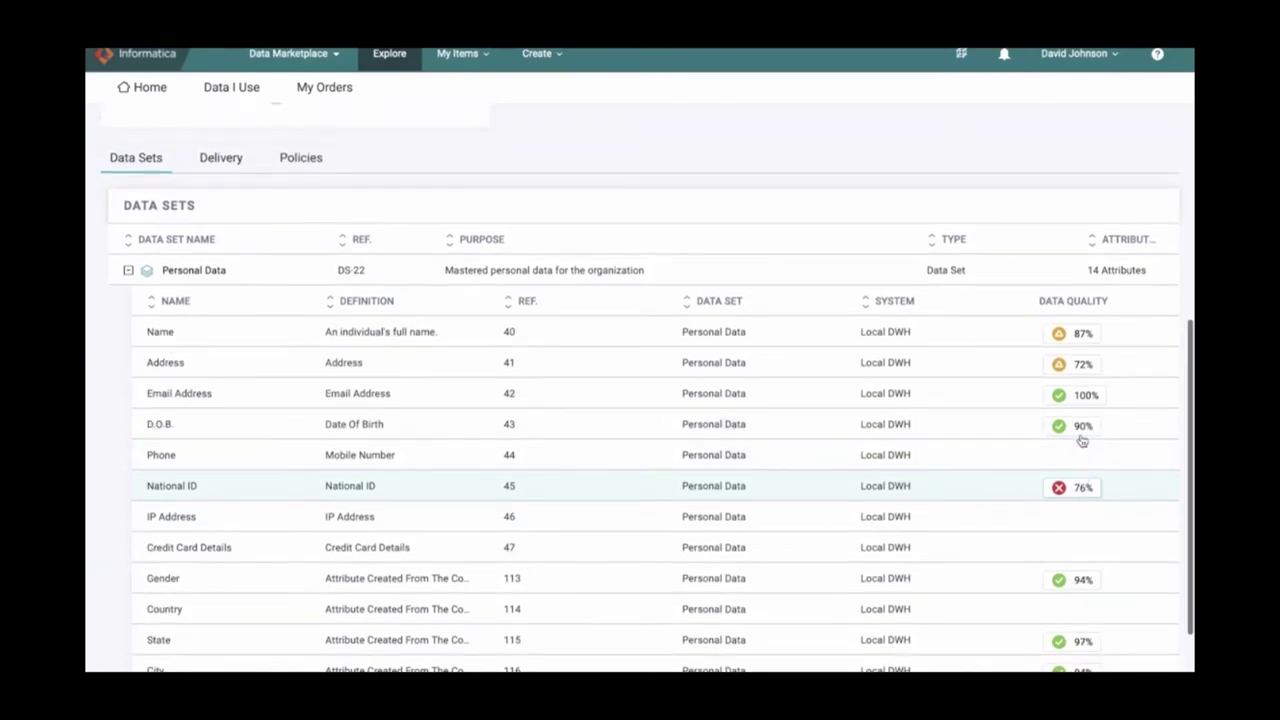
{"action": "scroll", "coordinate": [1083, 443], "scroll_direction": "up", "scroll_amount": 3}
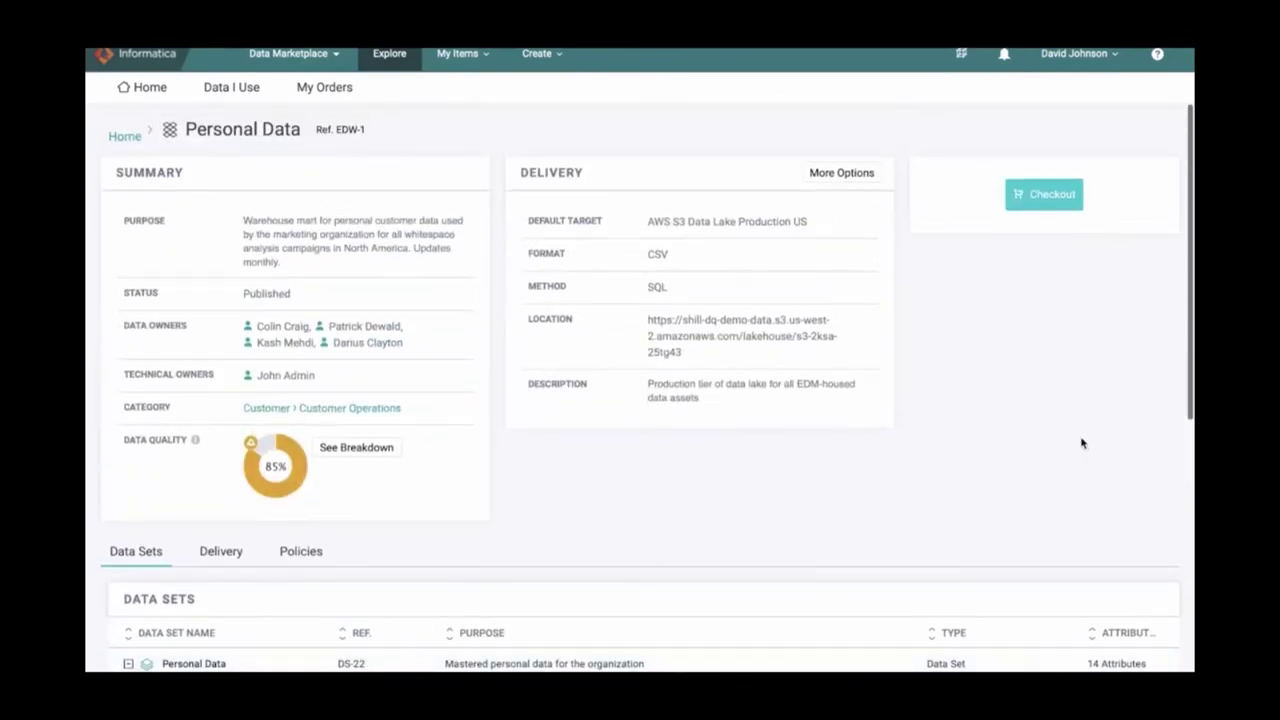
- Review the delivery options and usage policies of the Personal Data collection
{"action": "left_click", "coordinate": [230, 558]}
{"action": "scroll", "coordinate": [229, 557], "scroll_direction": "down", "scroll_amount": 2}
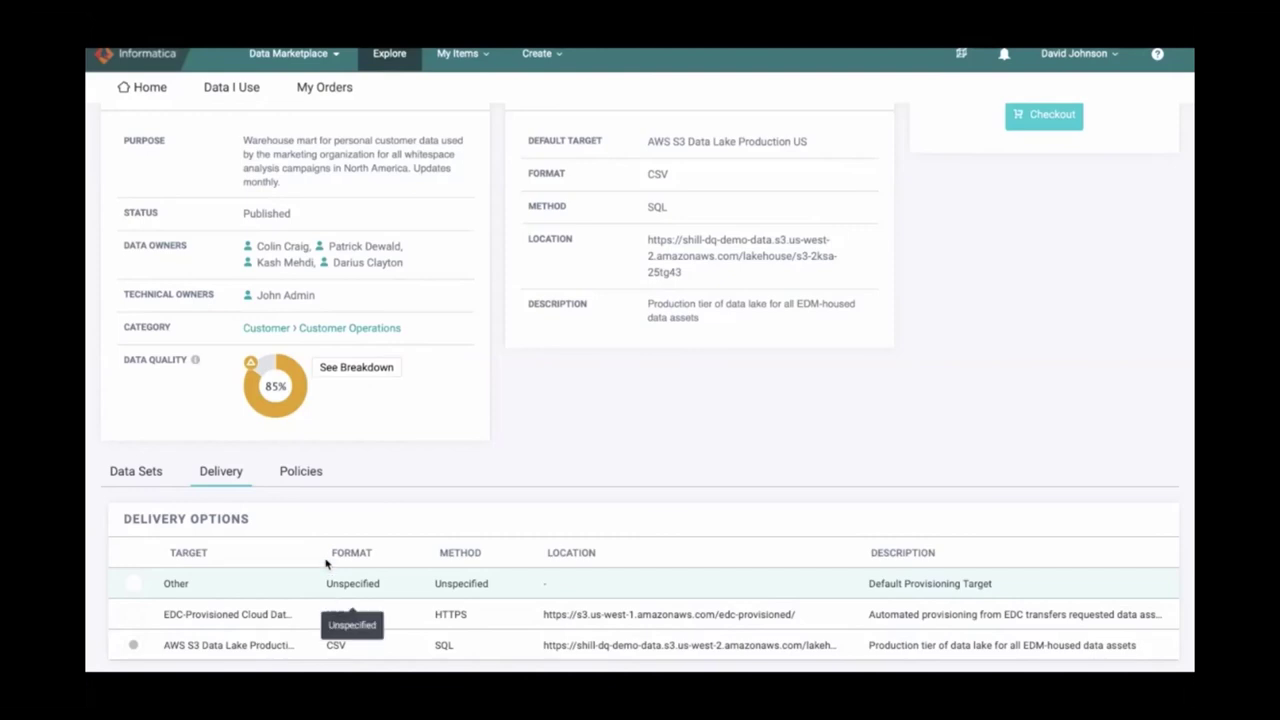
{"action": "left_click", "coordinate": [306, 475]}
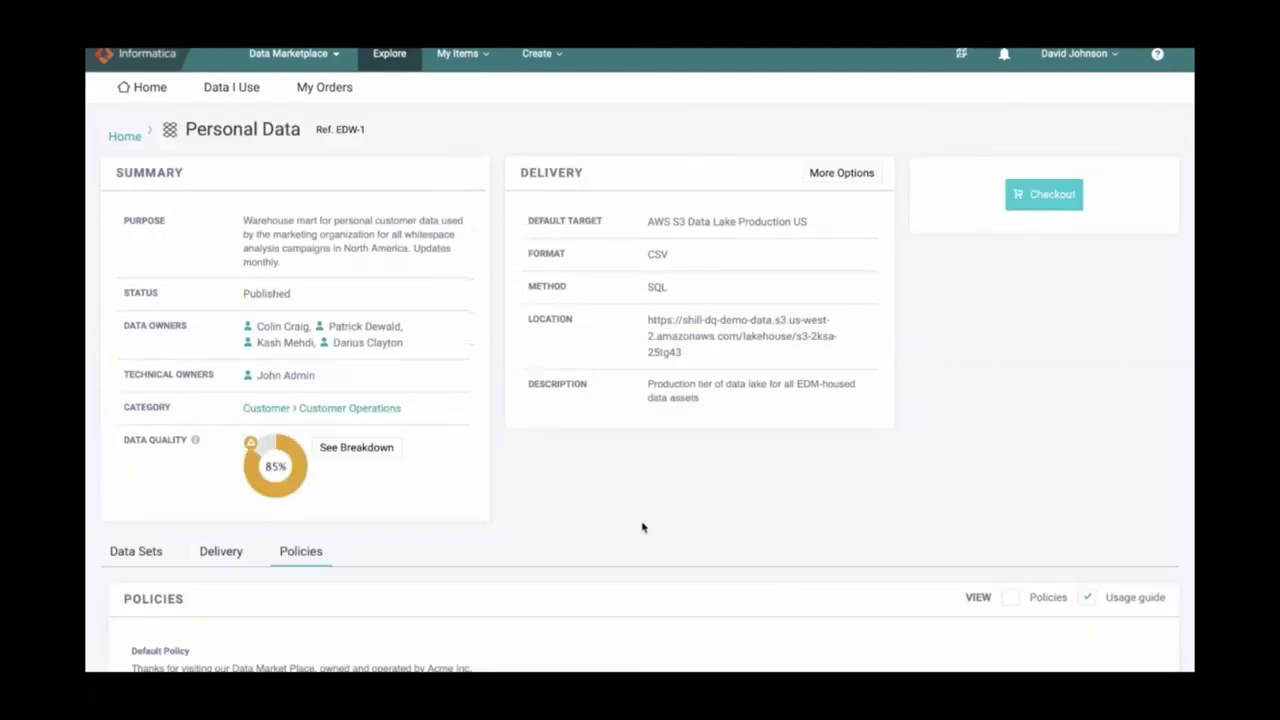
{"action": "scroll", "coordinate": [641, 523], "scroll_direction": "down", "scroll_amount": 4}
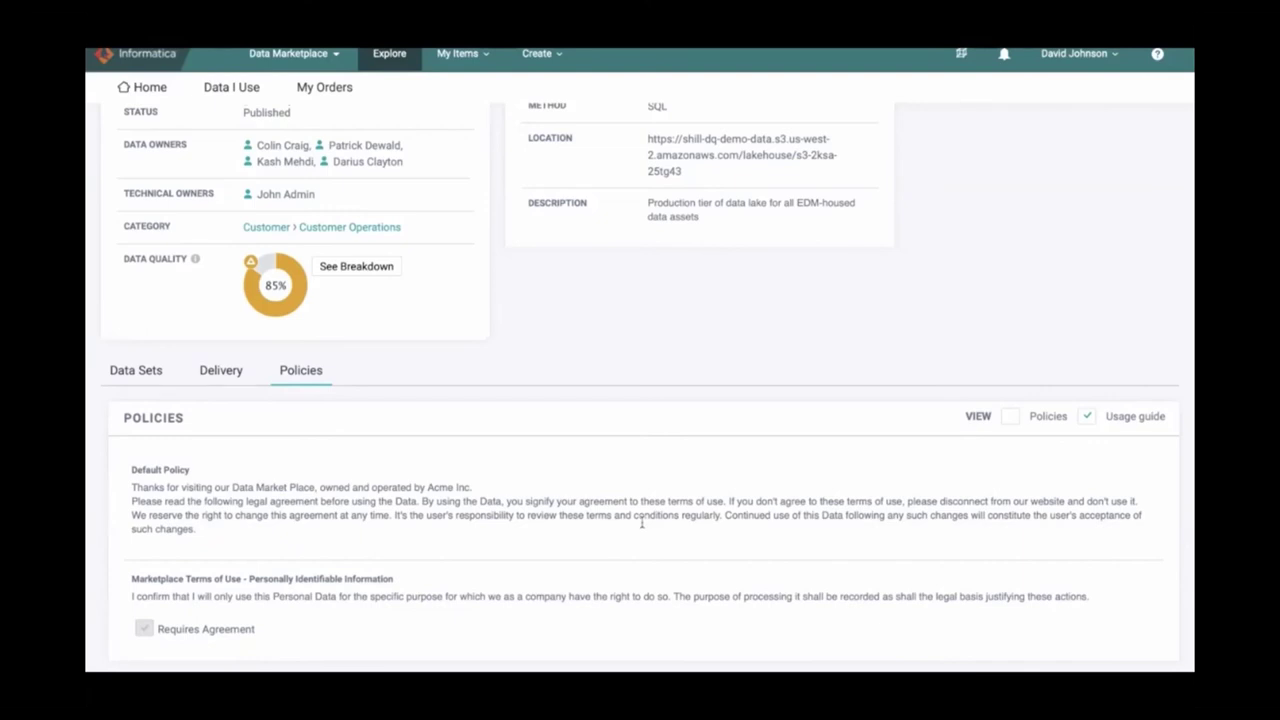
{"action": "scroll", "coordinate": [641, 522], "scroll_direction": "up", "scroll_amount": 3}
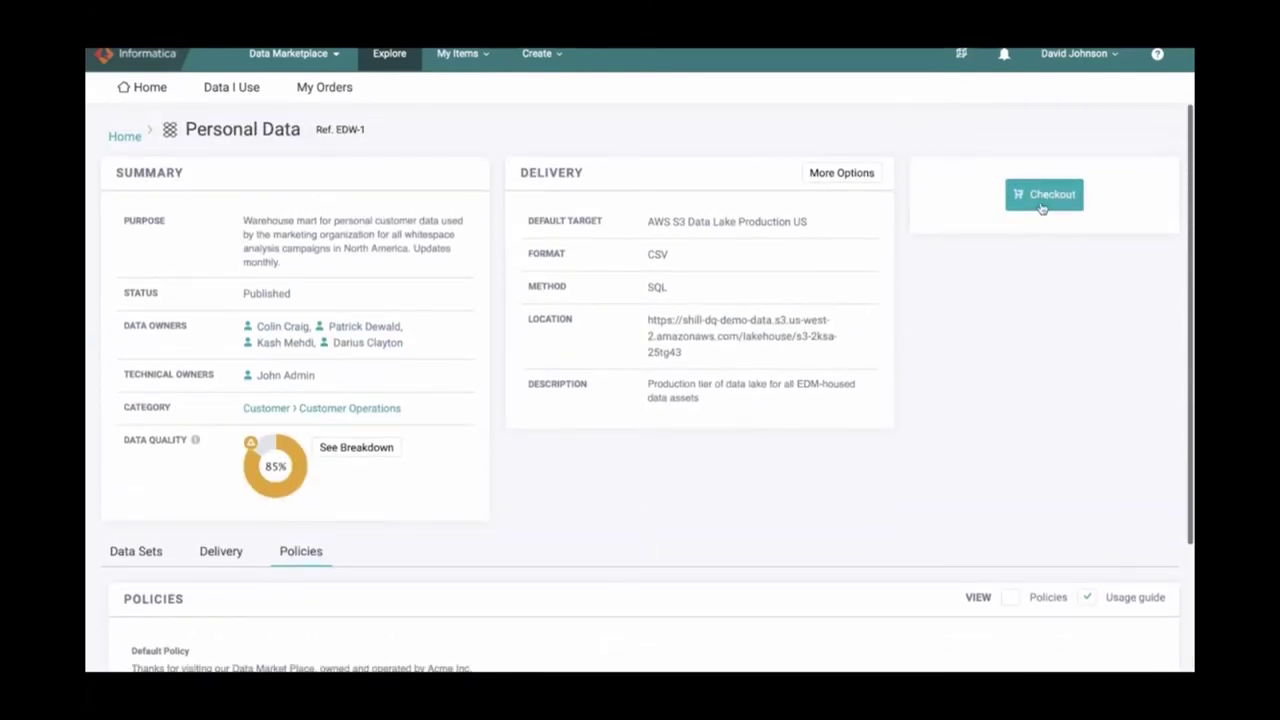
- Check out the Personal Data collection and enter the business justification "Need the Personal dataset for Risk Analysis Report"
{"action": "left_click", "coordinate": [1046, 203]}
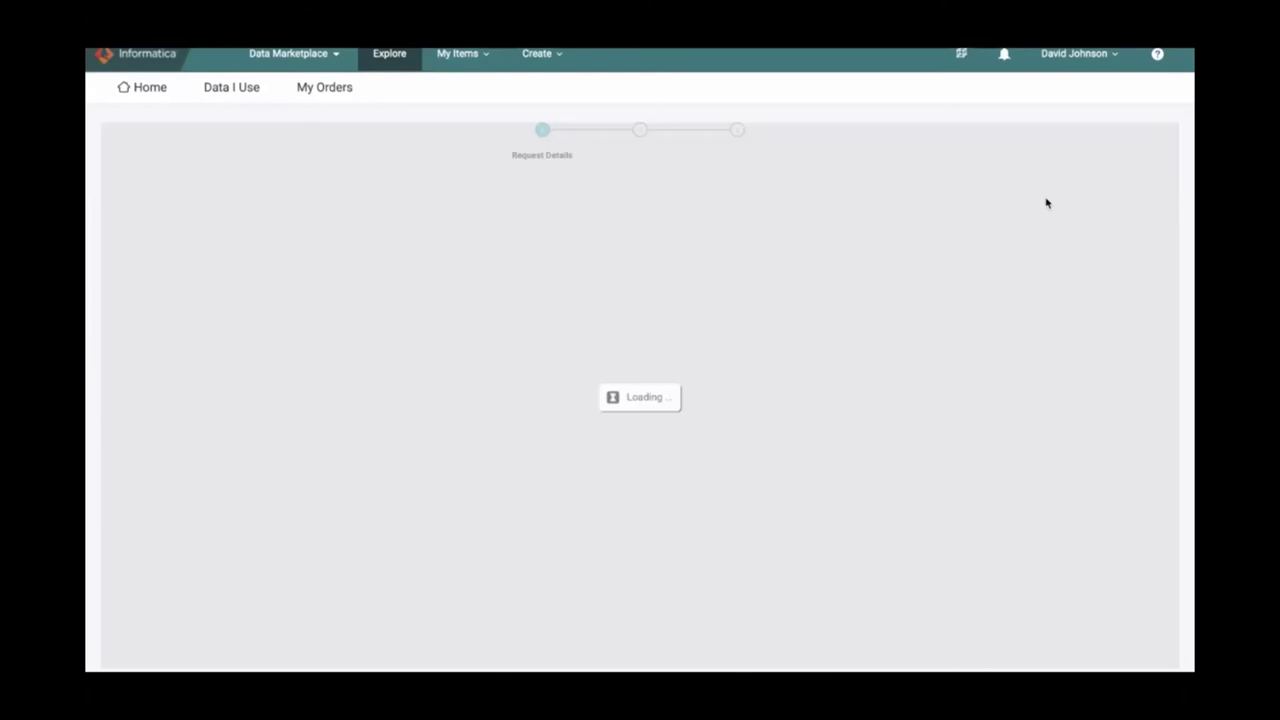
{"action": "left_click", "coordinate": [500, 277]}
{"action": "type", "text": "Nee"}
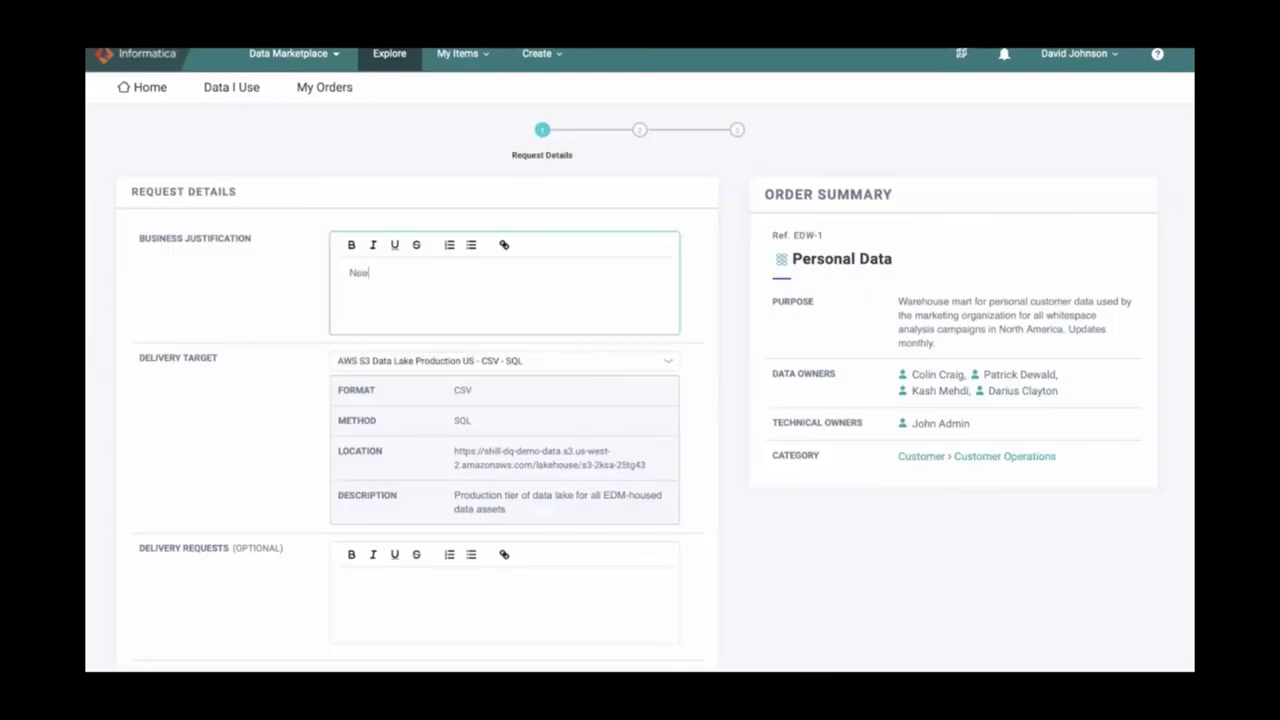
{"action": "type", "text": "d the Personal dataset for Risk An"}
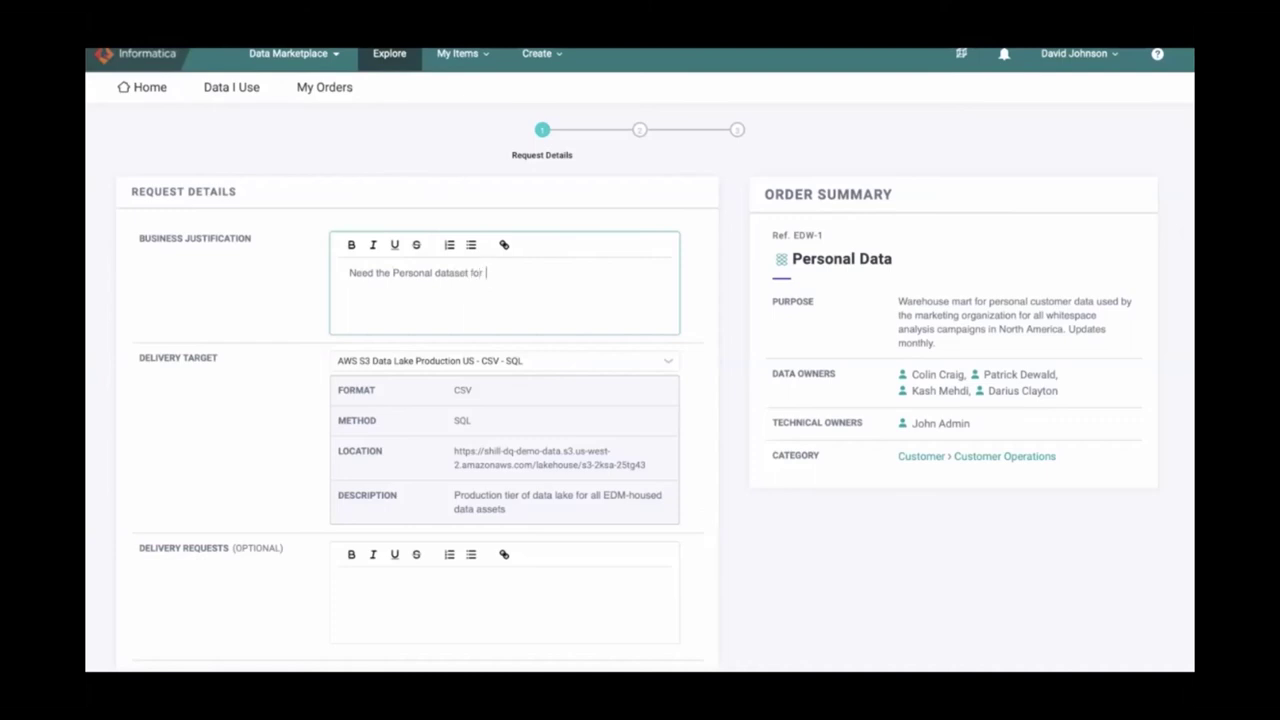
{"action": "type", "text": "is Report"}
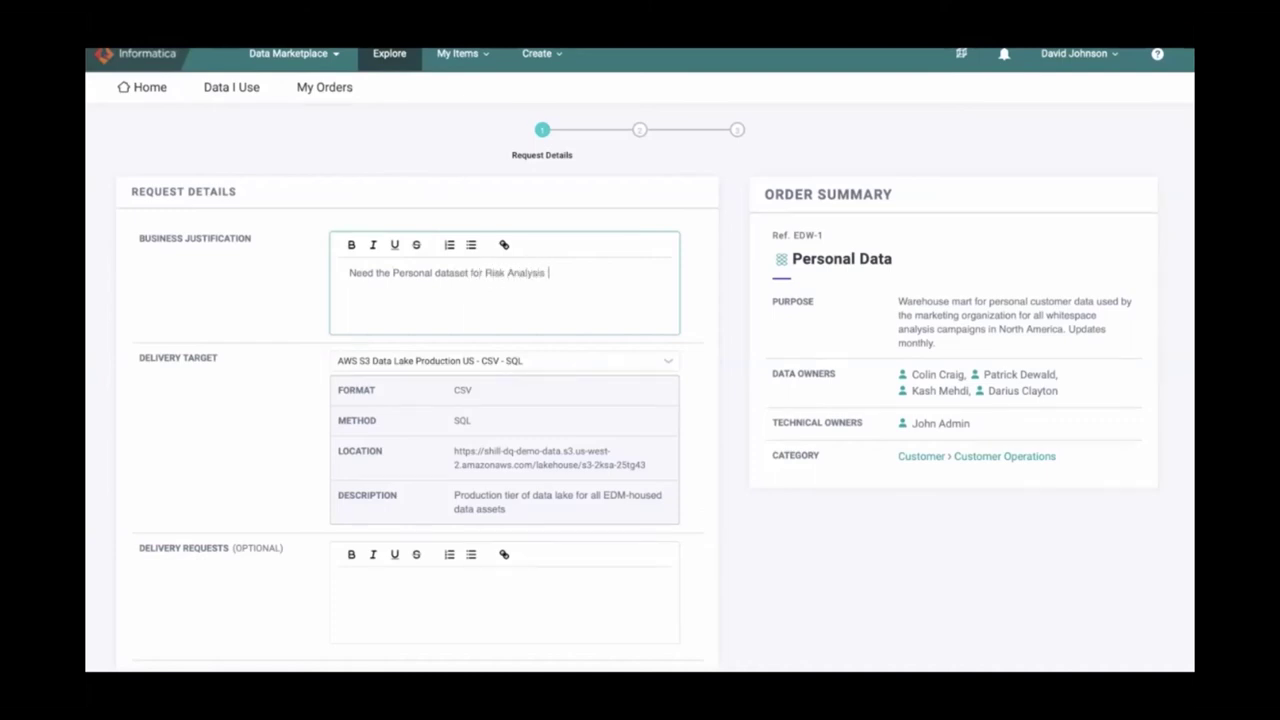
- Enter the delivery request "Please share in CSV format or any other SQL based format. Thanks." for the Personal Data order
{"action": "left_click", "coordinate": [449, 573]}
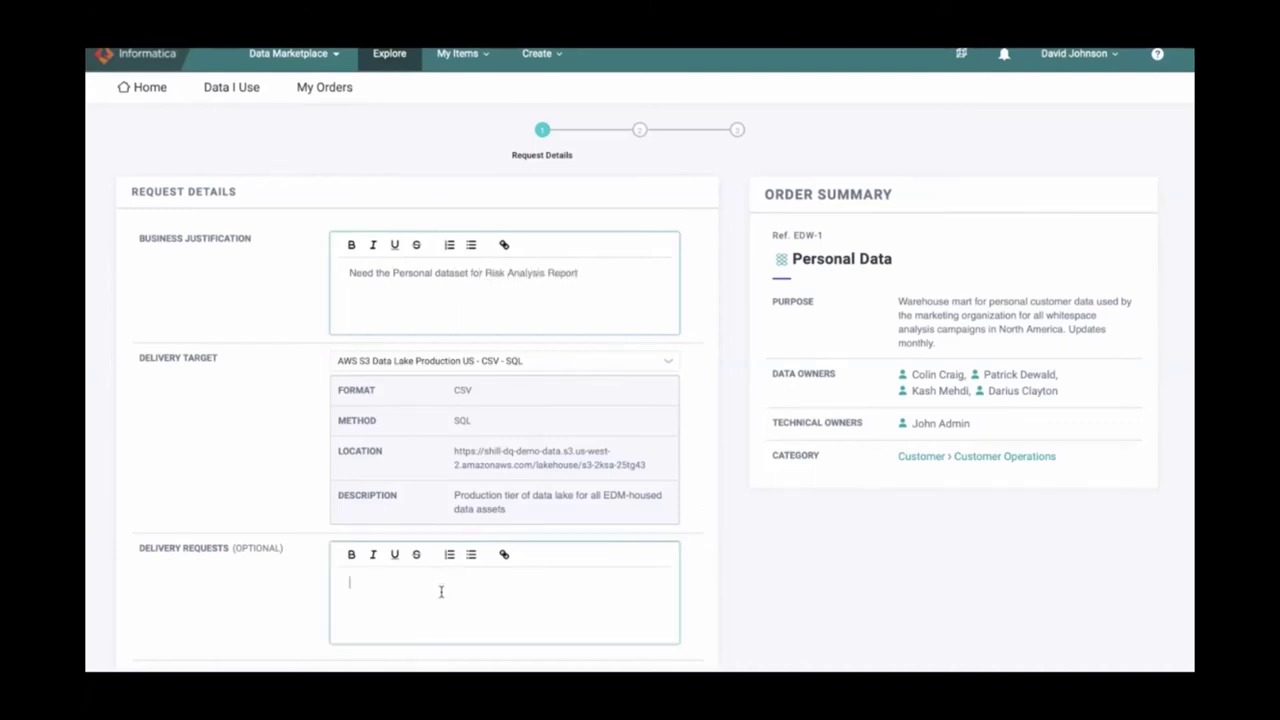
{"action": "type", "text": "Please"}
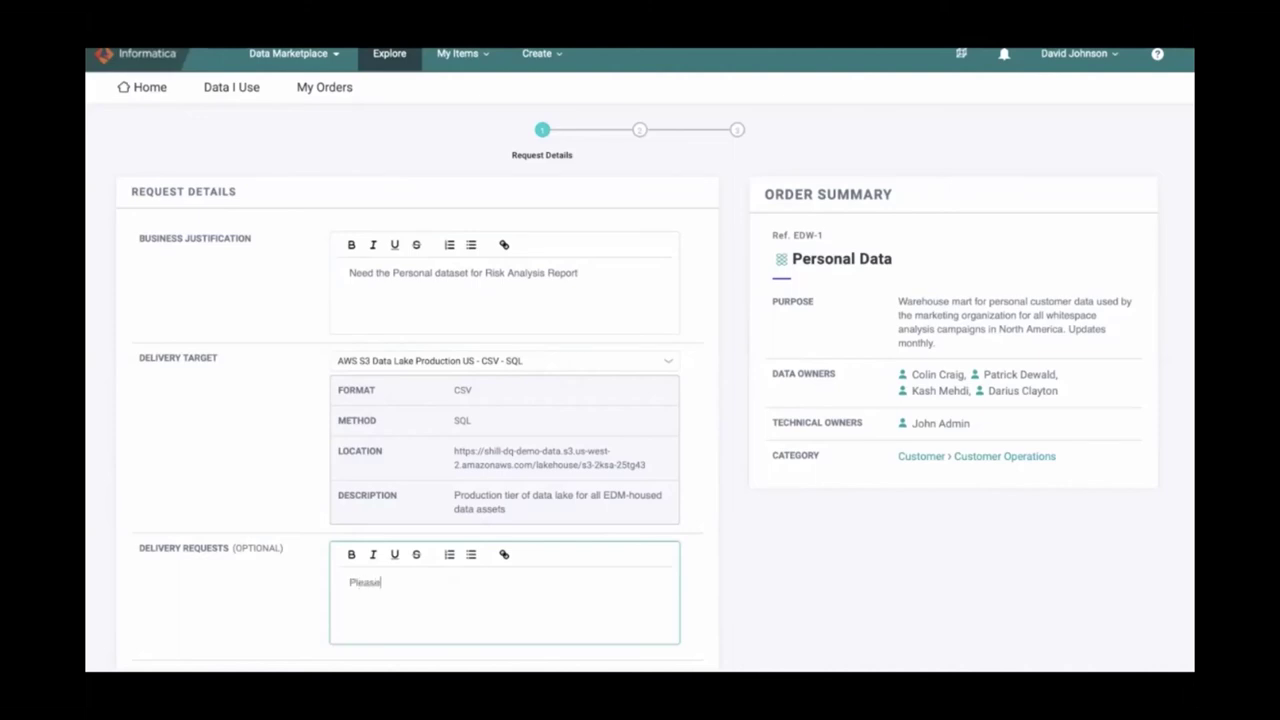
{"action": "type", "text": " share in C"}
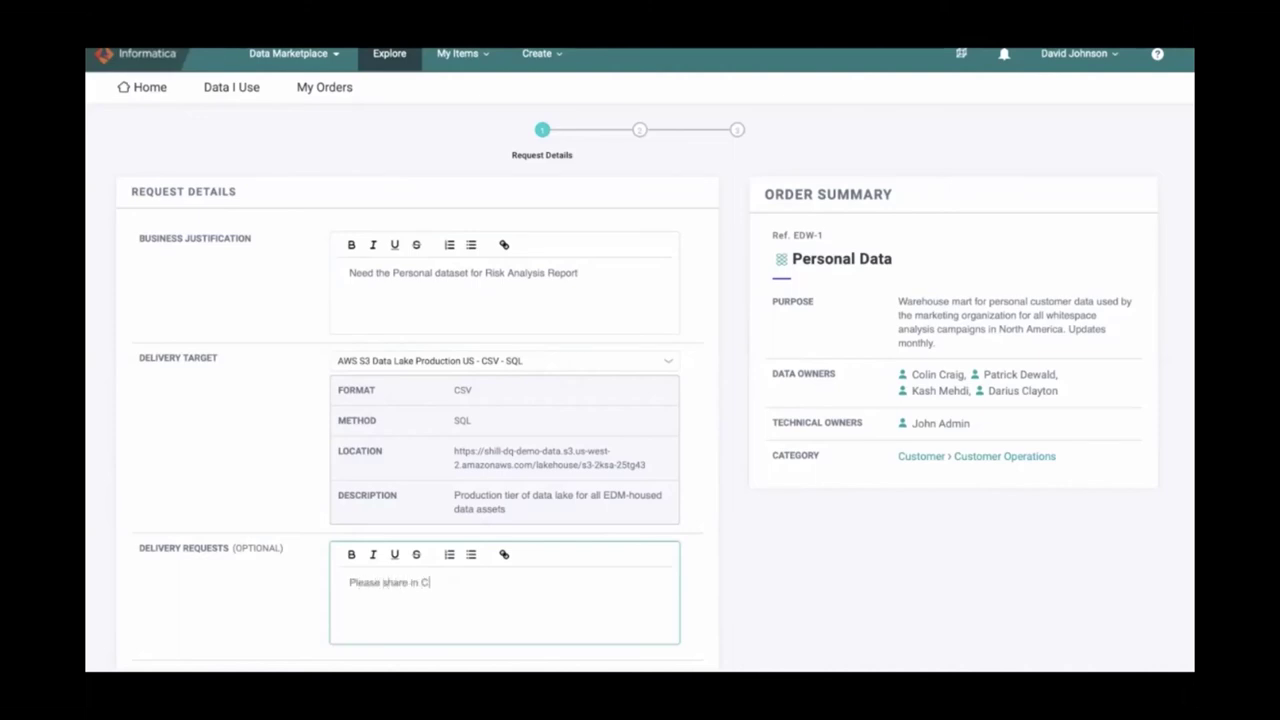
{"action": "type", "text": "SV format or any other SQL based "}
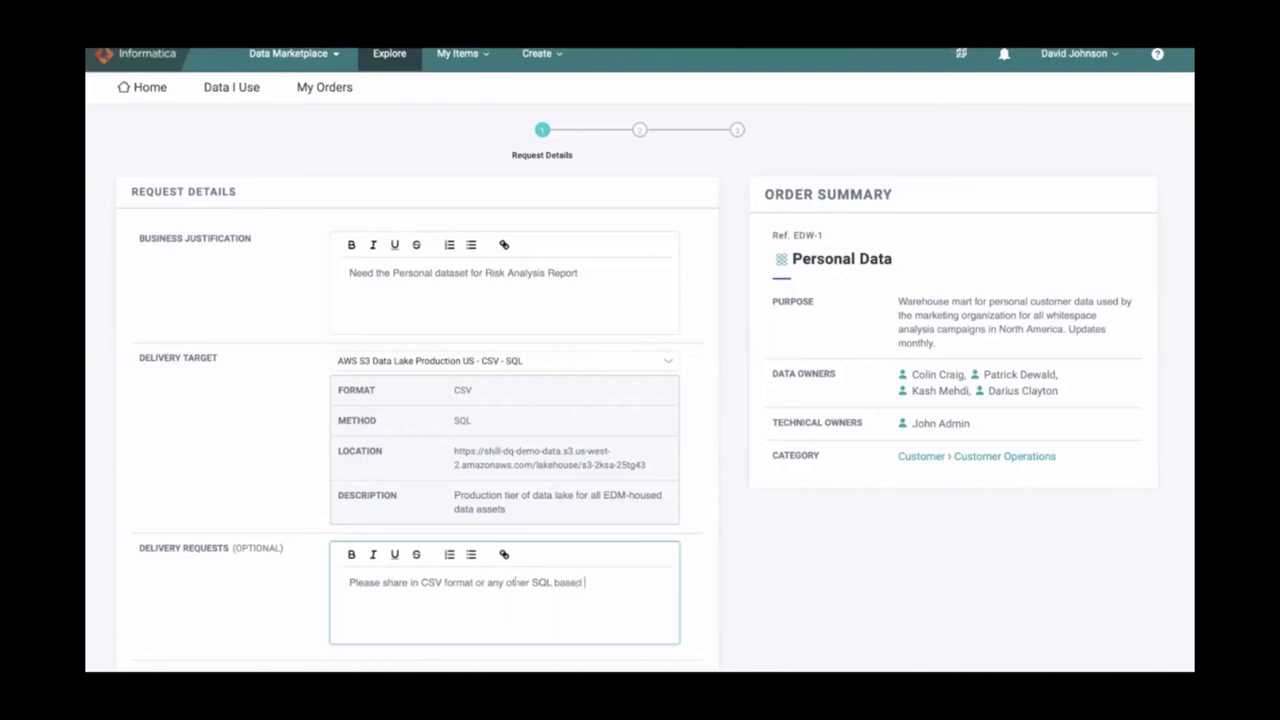
{"action": "type", "text": "format. Thanks."}
{"action": "scroll", "coordinate": [514, 582], "scroll_direction": "down", "scroll_amount": 1}
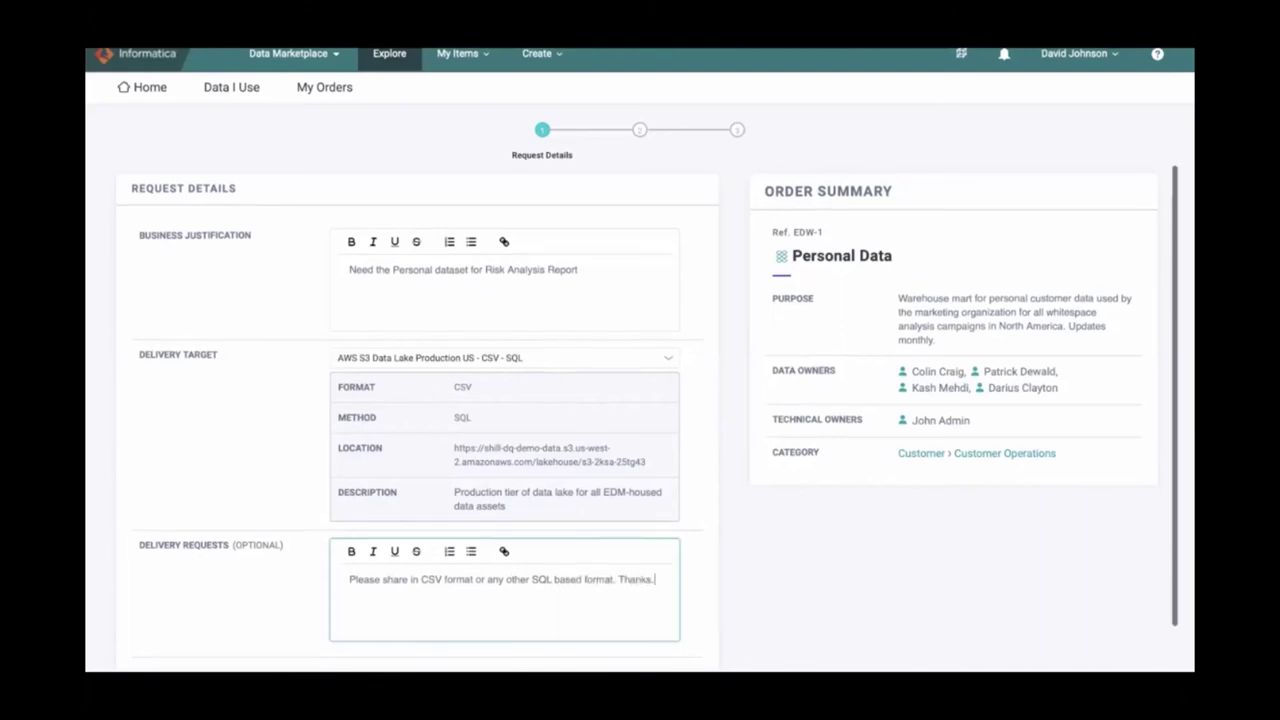
- Proceed to the usage guide, agree to the personally identifiable information terms of use and submit the order
{"action": "left_click", "coordinate": [690, 654]}
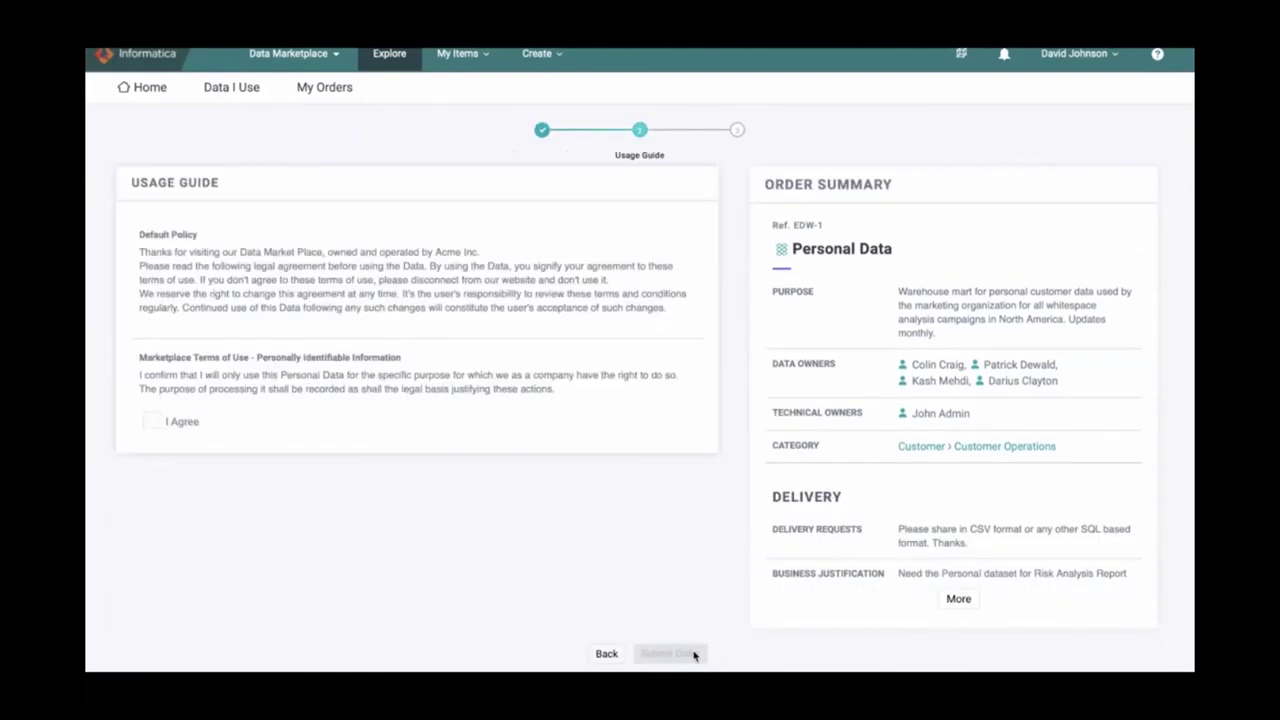
{"action": "left_click", "coordinate": [153, 424]}
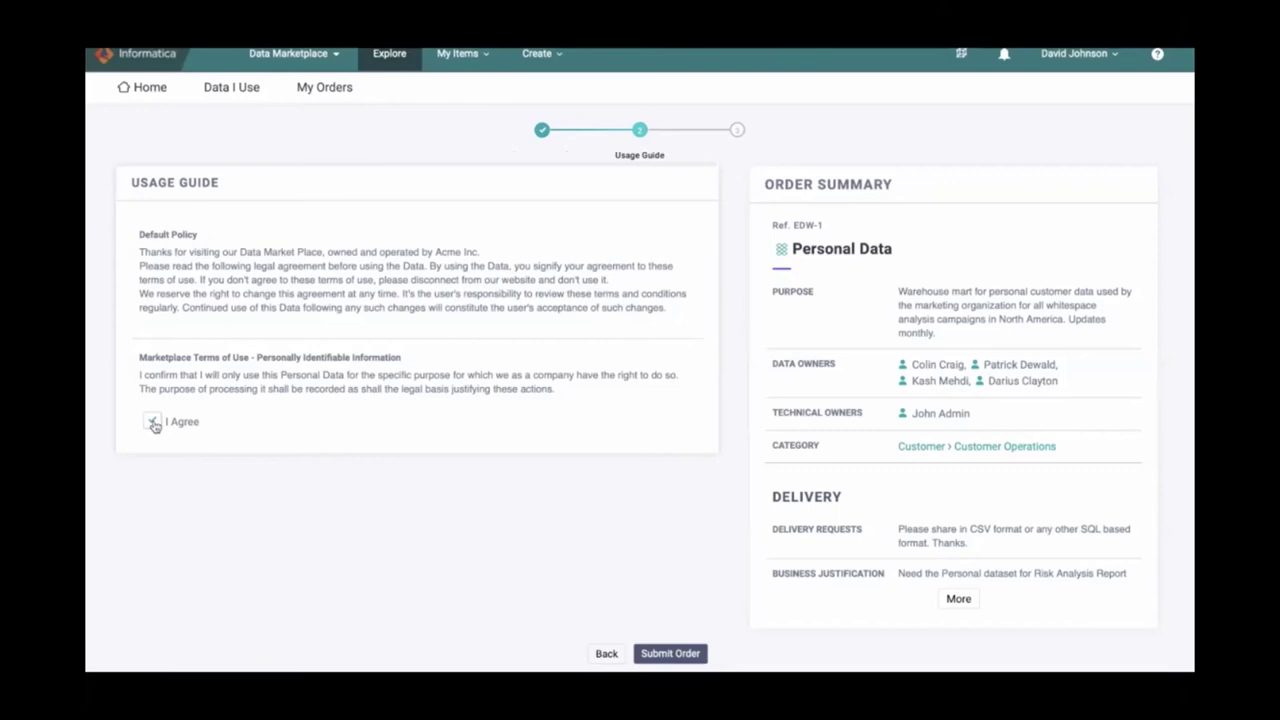
{"action": "left_click", "coordinate": [670, 654]}
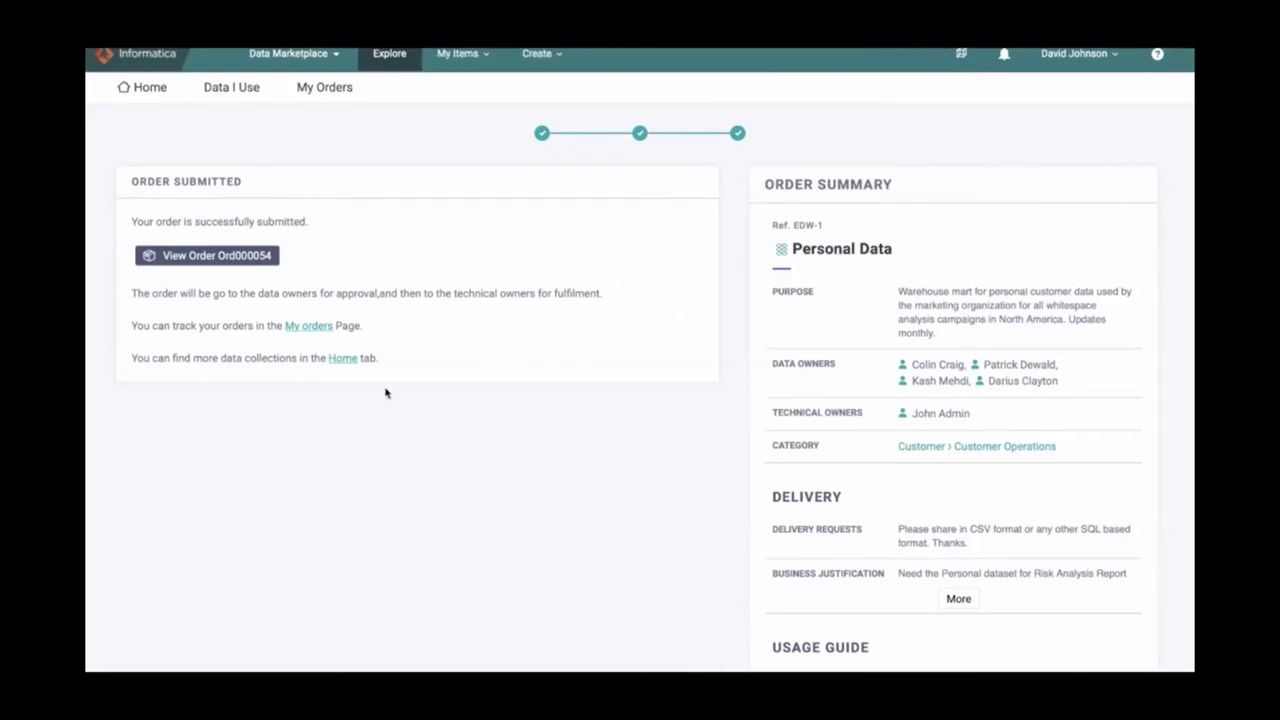
- Go to the list of placed orders and open the newly submitted Personal Data order
{"action": "left_click", "coordinate": [305, 328]}
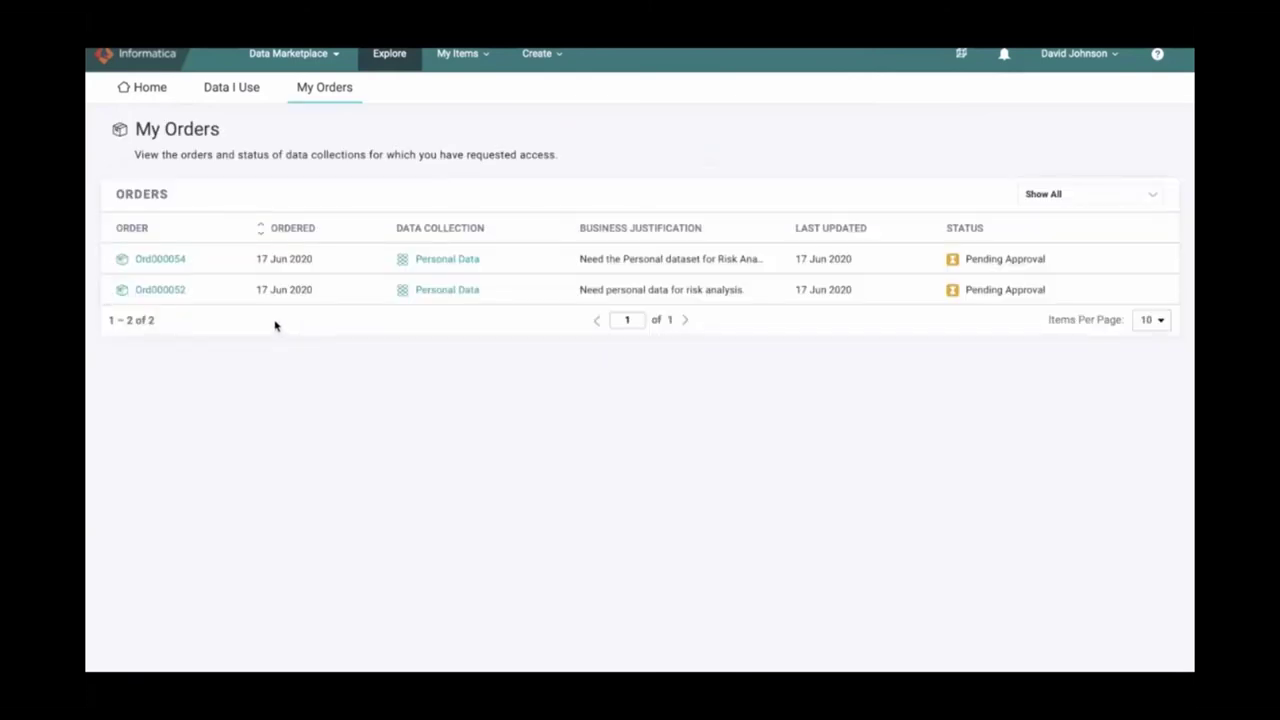
{"action": "left_click", "coordinate": [165, 260]}
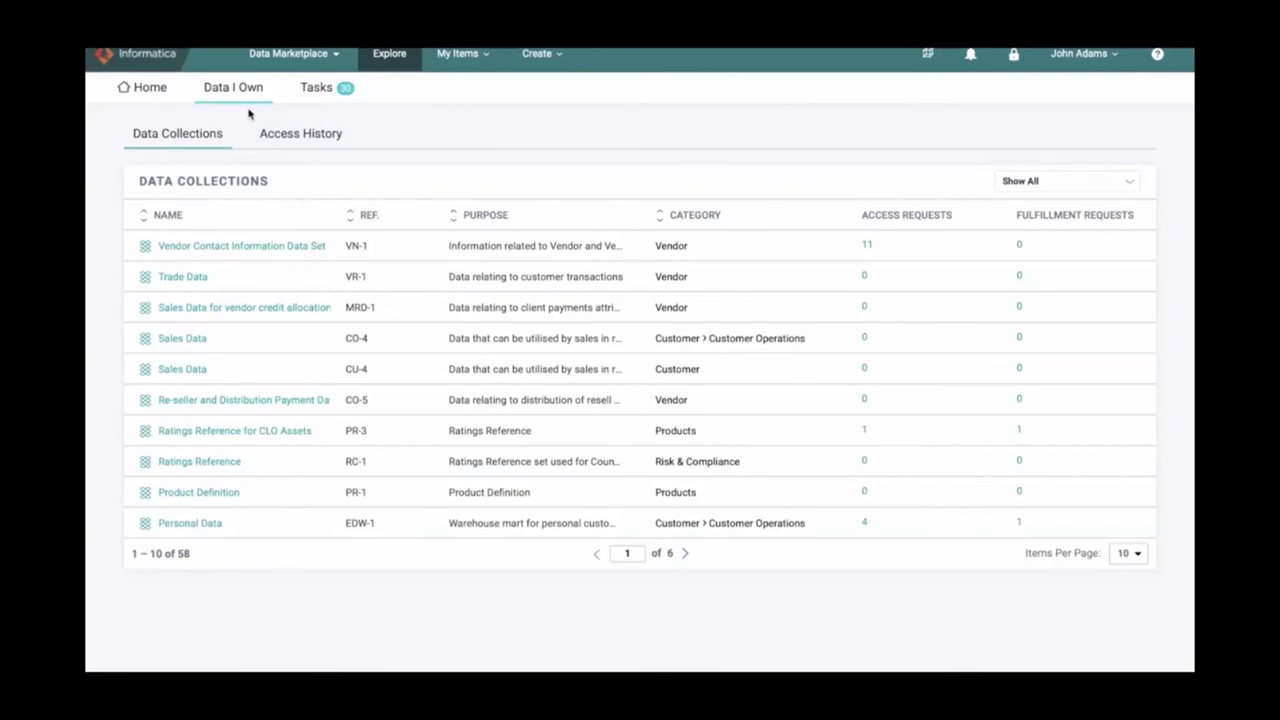
- Start approving the newest pending Personal Data access request, commenting about adding credentials to the Finance server's security domain and offering a separate Business Group ticket
{"action": "left_click", "coordinate": [287, 141]}
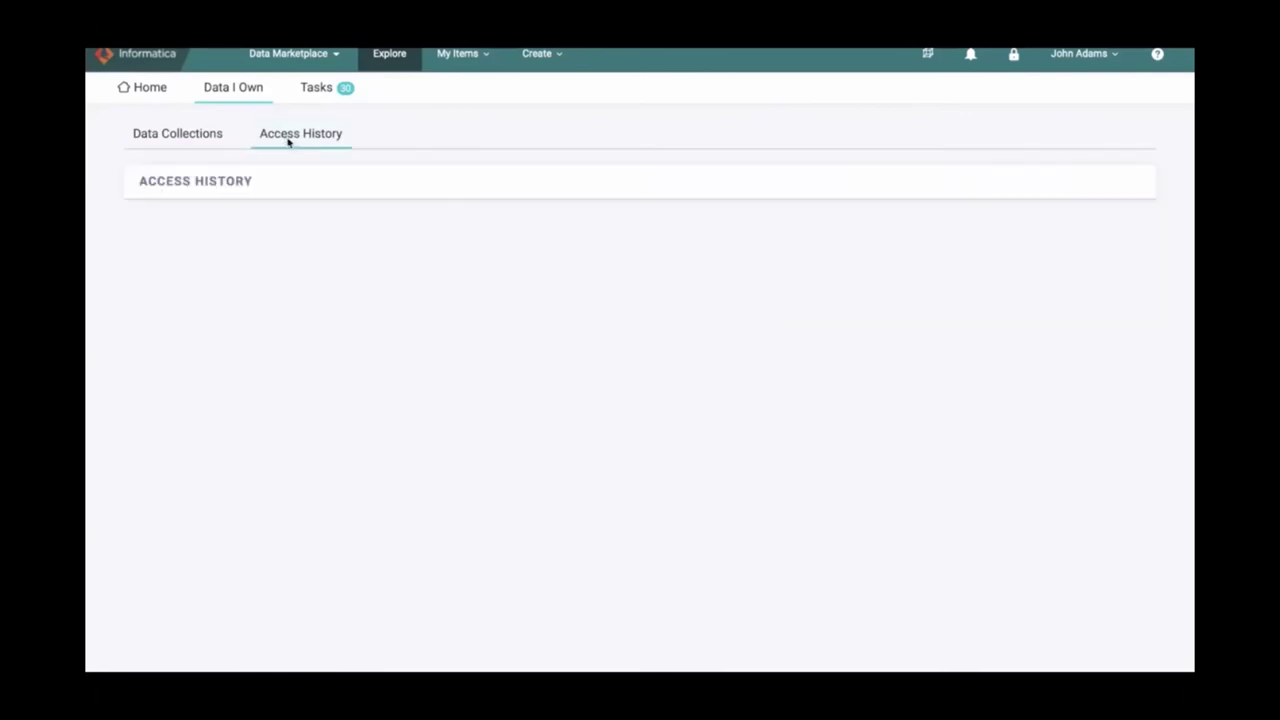
{"action": "left_click", "coordinate": [318, 88]}
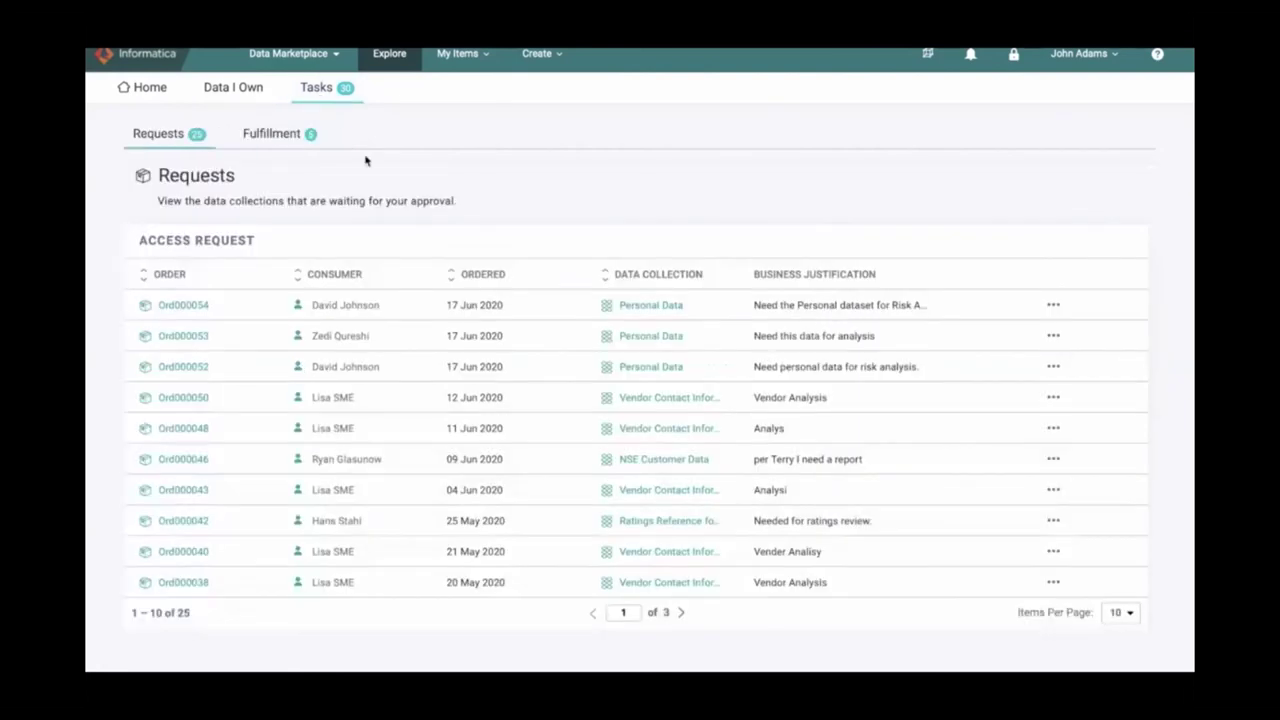
{"action": "mouse_move", "coordinate": [389, 304]}
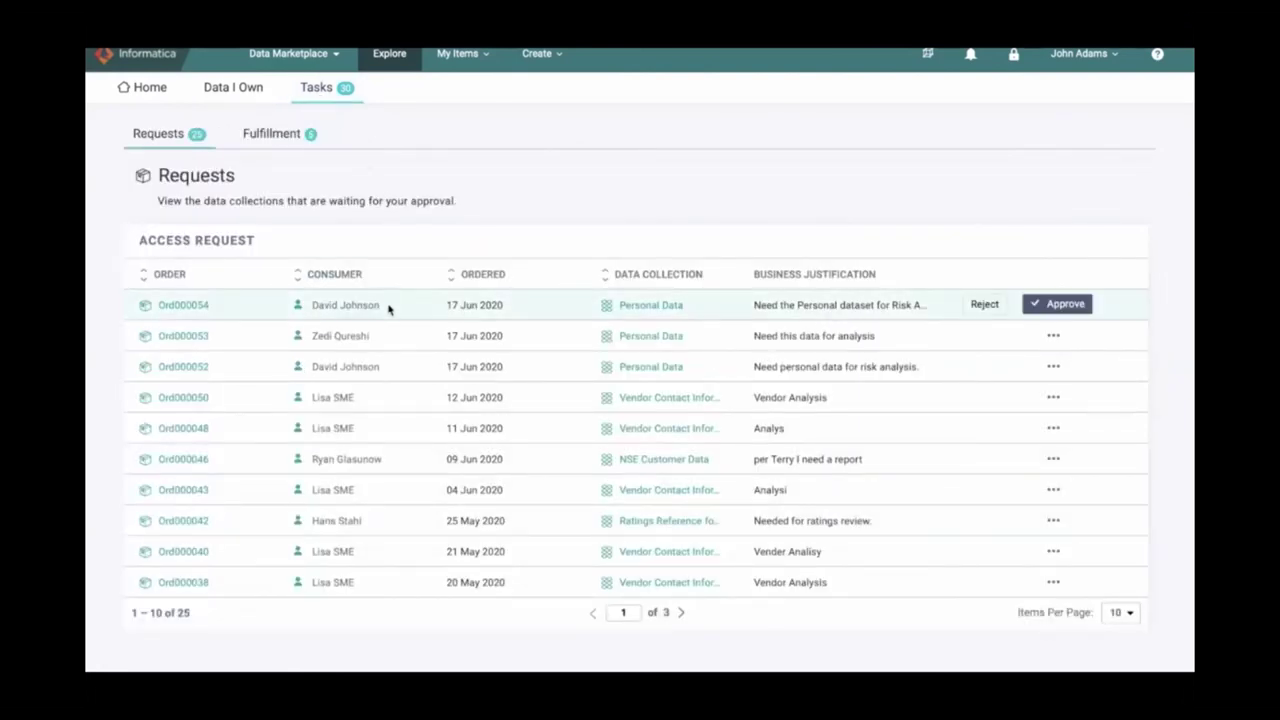
{"action": "mouse_move", "coordinate": [994, 305]}
{"action": "left_click", "coordinate": [1058, 305]}
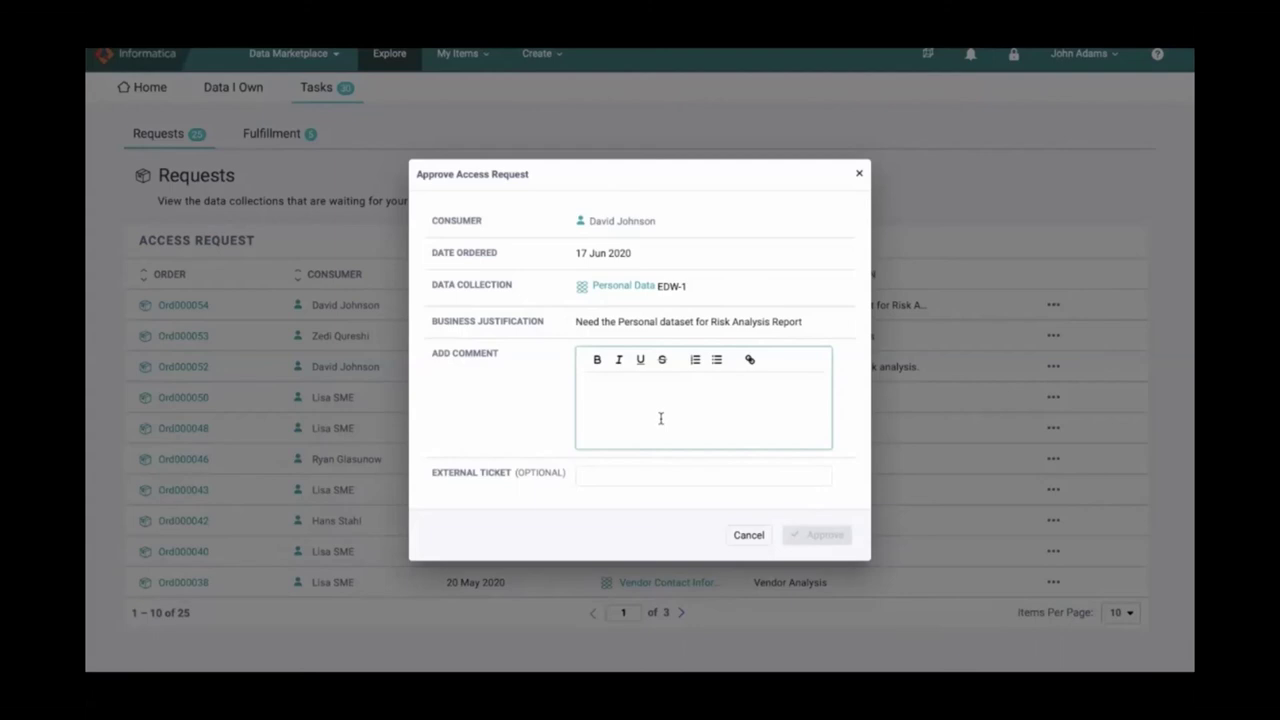
{"action": "left_click", "coordinate": [626, 411]}
{"action": "type", "text": "Make sure John gets your credentials added to the security domain for the updated Finance server. I can provide a separate ticket to get you added to the Business Group security domain, and attach here if needed."}
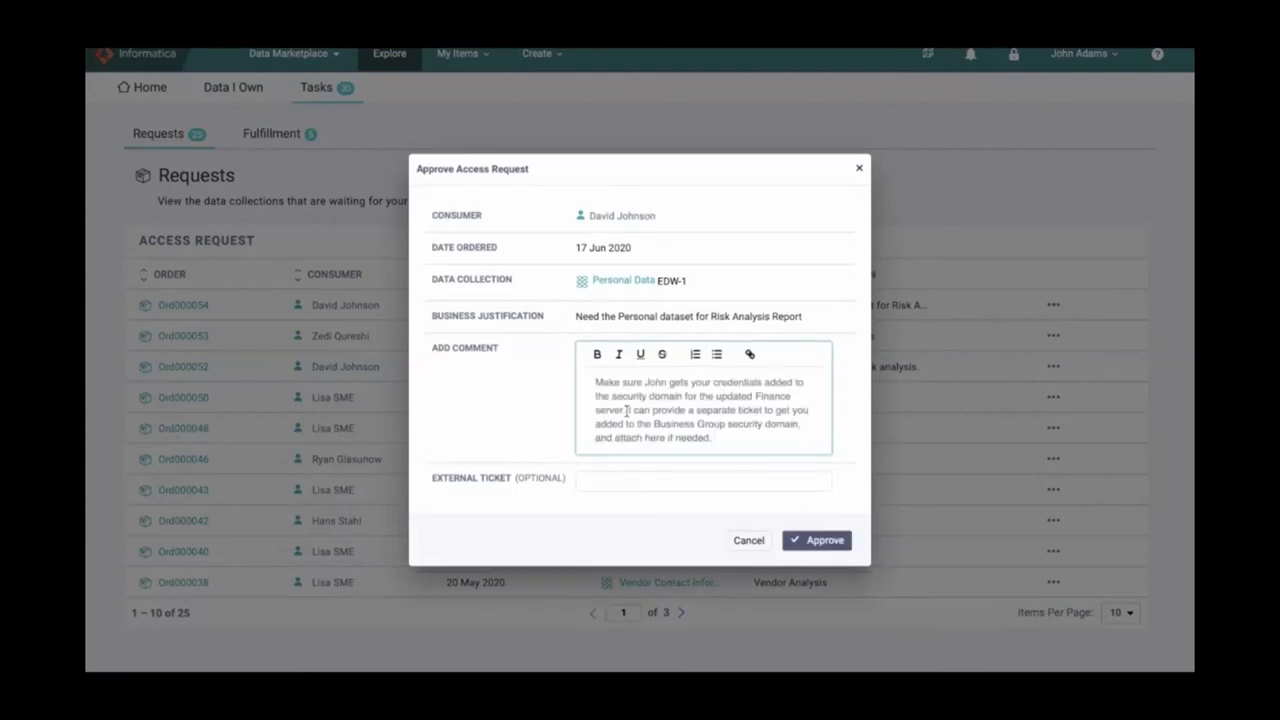
{"action": "left_click", "coordinate": [617, 480]}
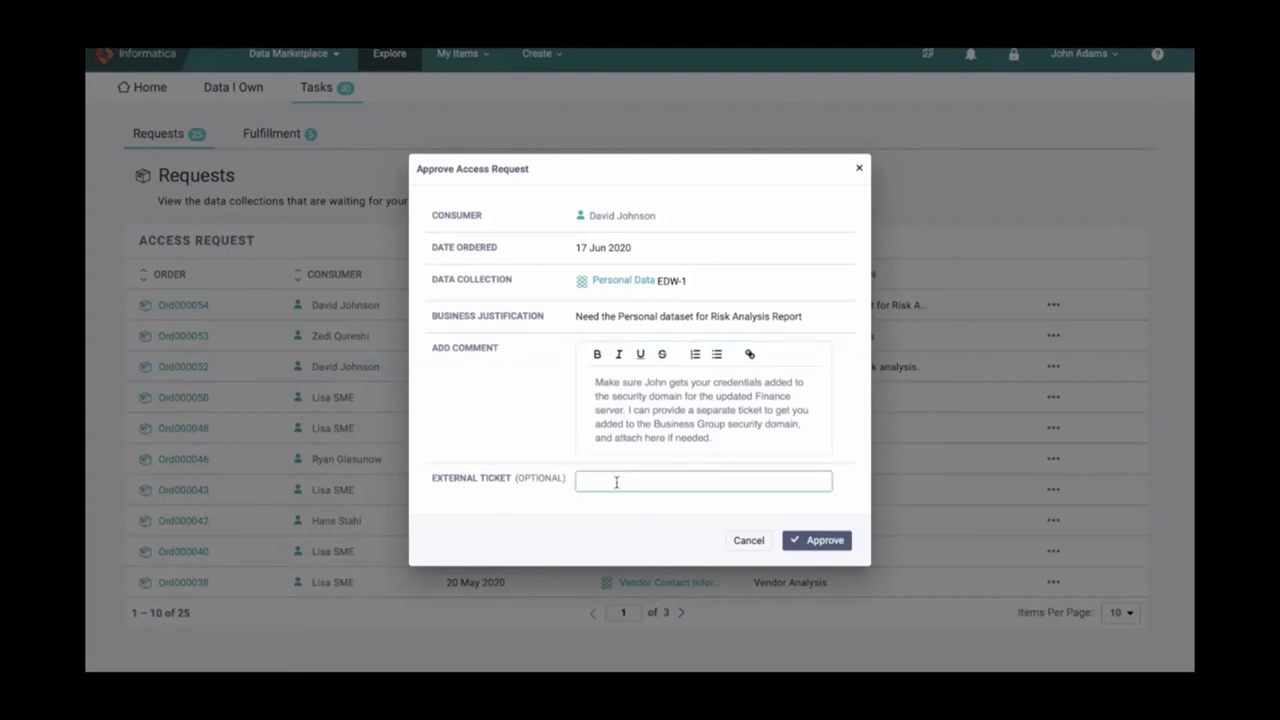
{"action": "type", "text": "https://servicenow.company.com/browse/DATA-1496"}
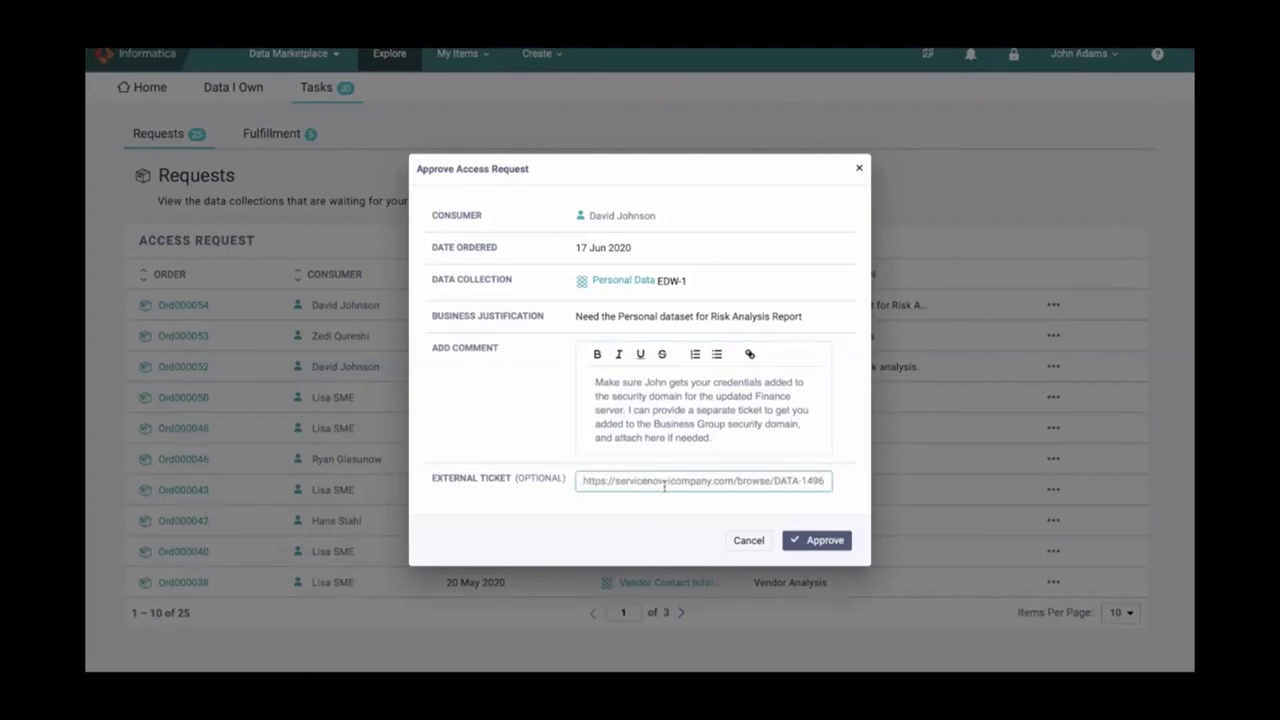
{"action": "left_click", "coordinate": [824, 544]}
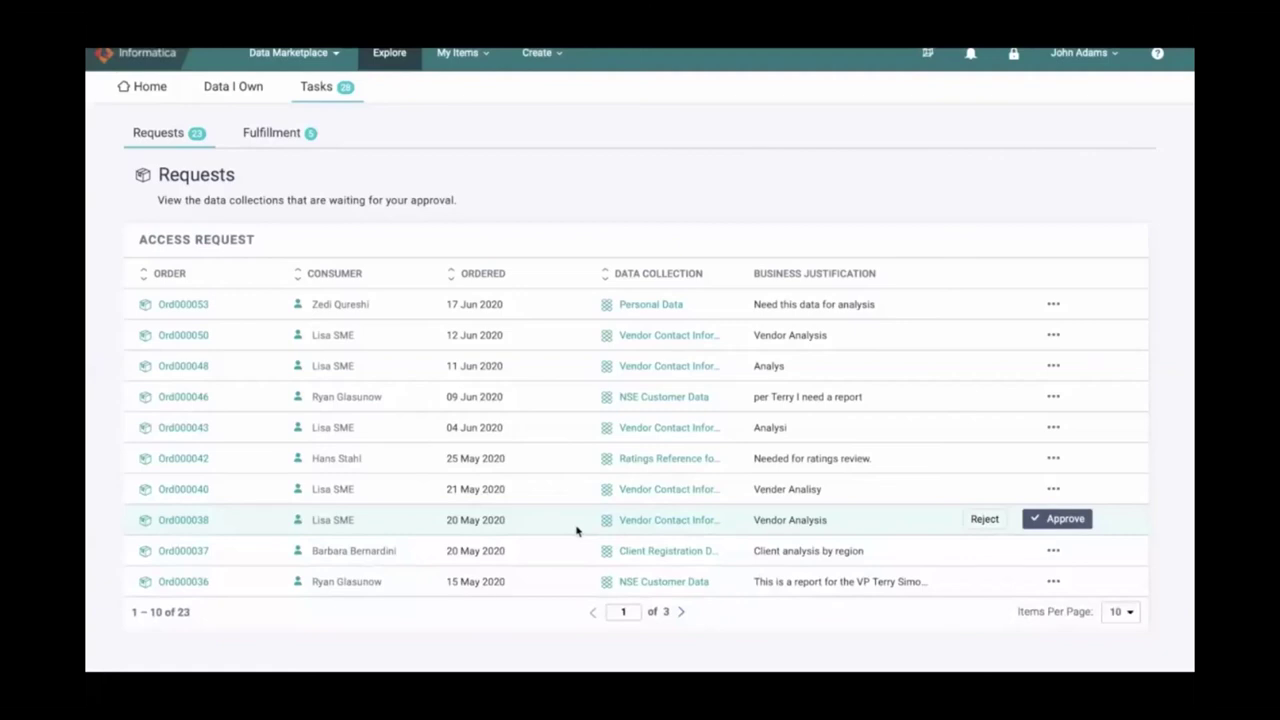
- Open Personal Data from the owned data collections and review its access requests, request fulfillment and access history
{"action": "left_click", "coordinate": [235, 87]}
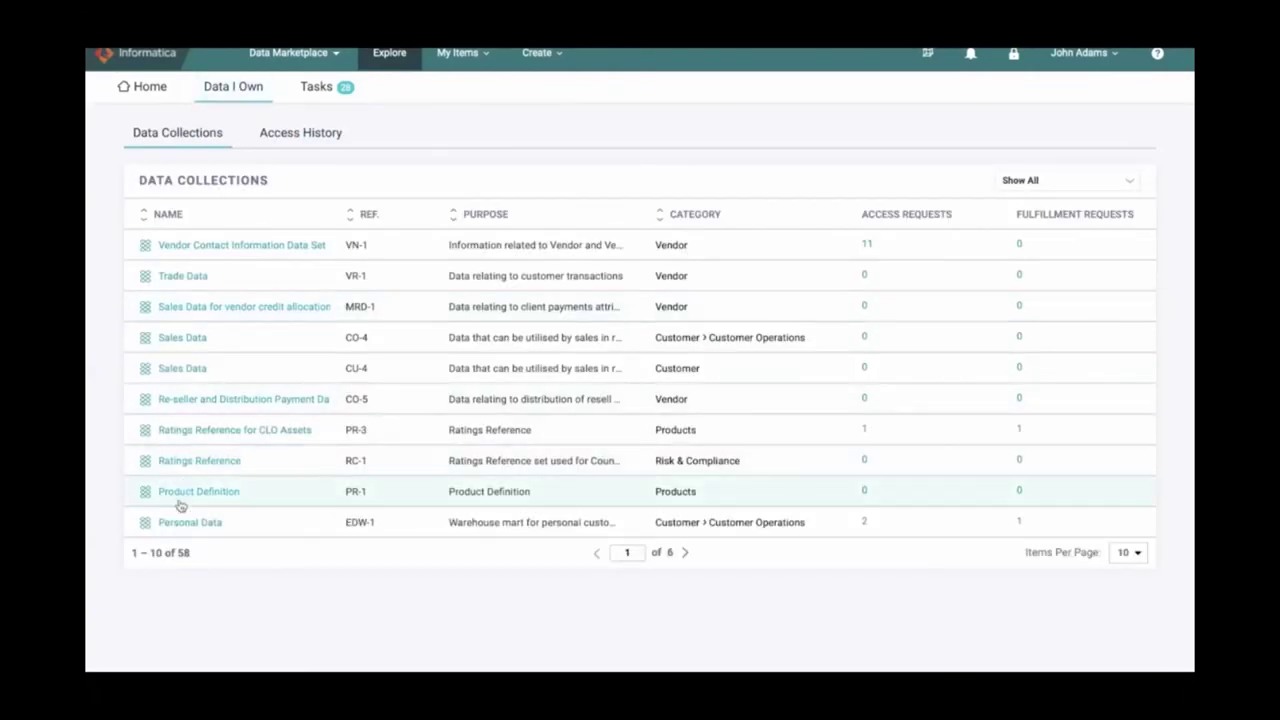
{"action": "left_click", "coordinate": [180, 524]}
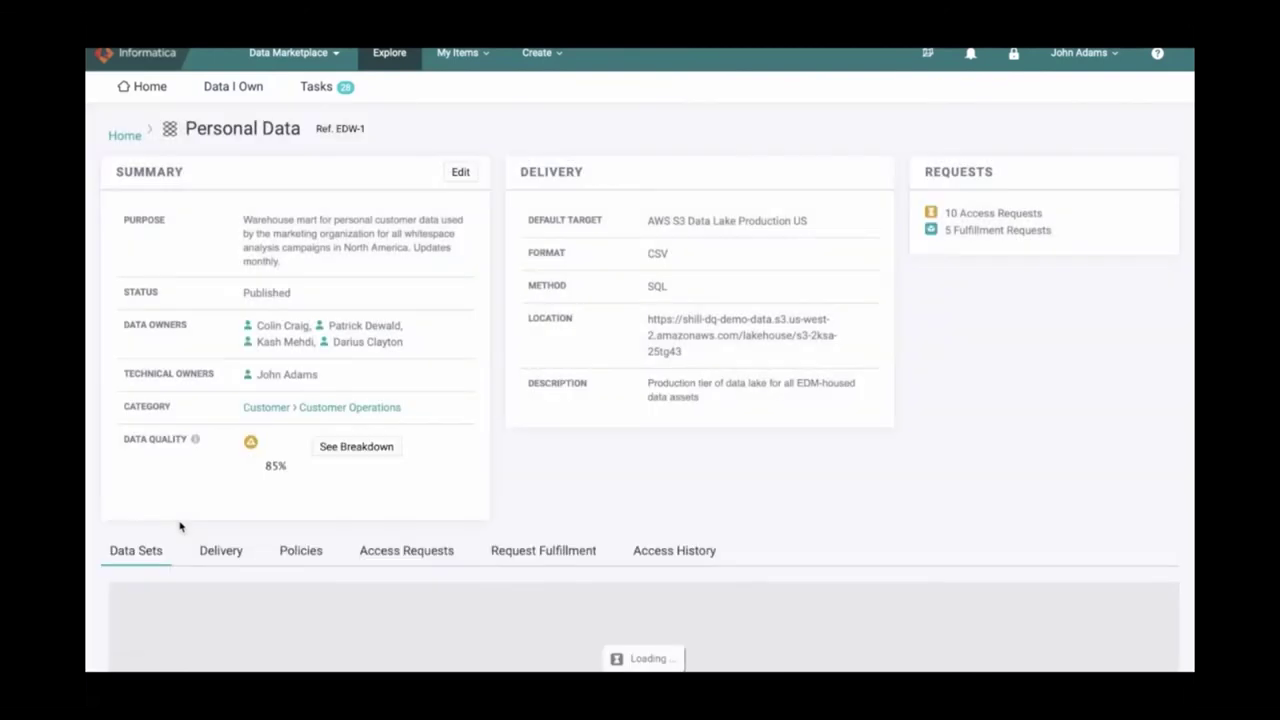
{"action": "scroll", "coordinate": [180, 526], "scroll_direction": "down", "scroll_amount": 1}
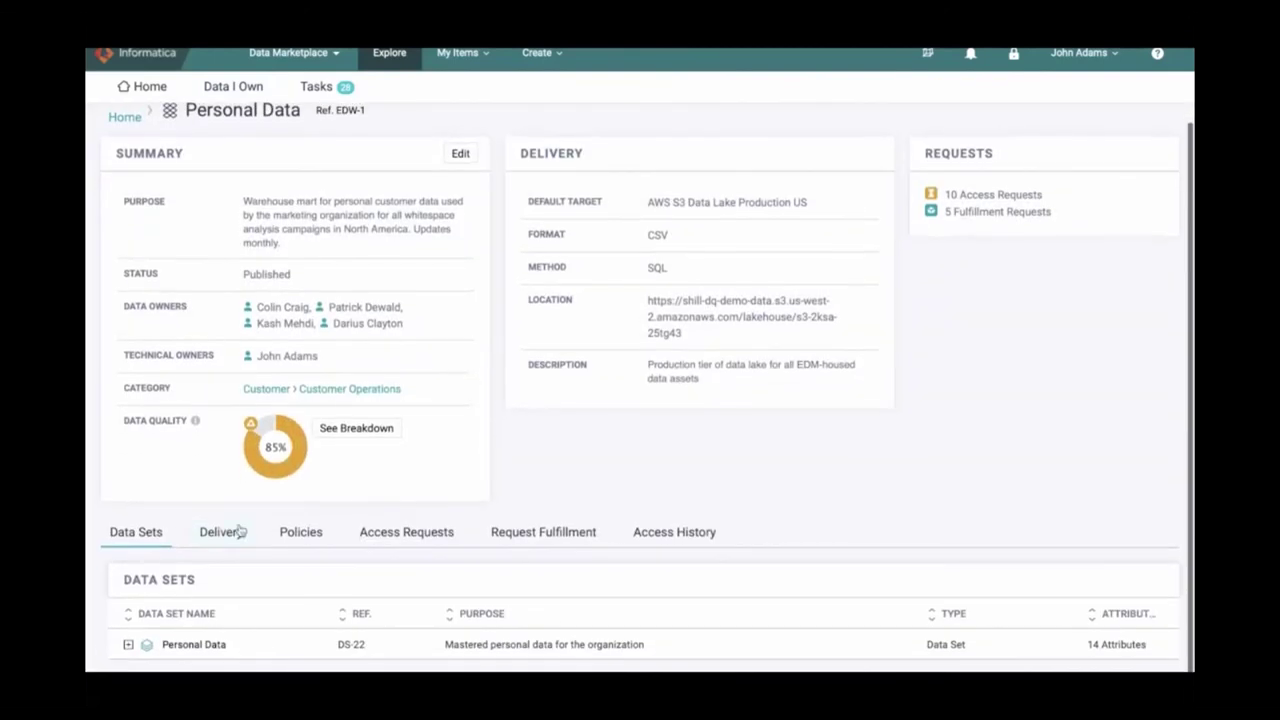
{"action": "left_click", "coordinate": [444, 534]}
{"action": "scroll", "coordinate": [434, 540], "scroll_direction": "down", "scroll_amount": 2}
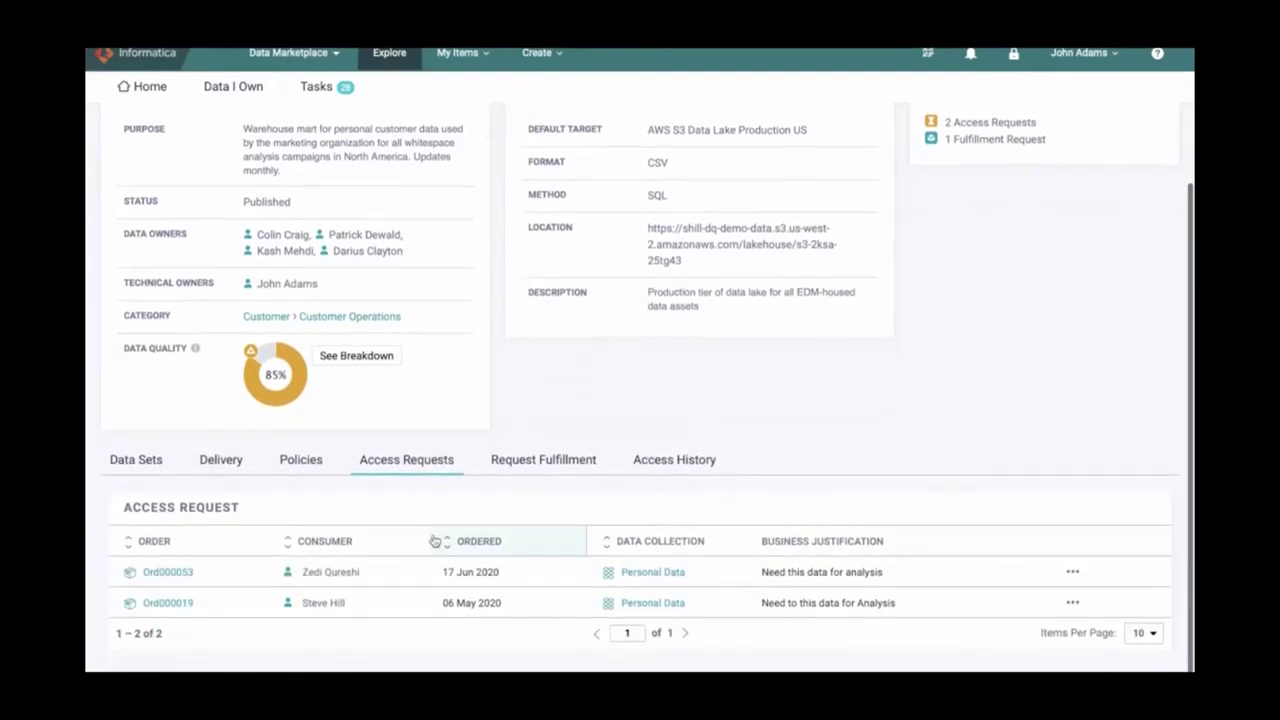
{"action": "left_click", "coordinate": [538, 462]}
{"action": "scroll", "coordinate": [537, 465], "scroll_direction": "down", "scroll_amount": 1}
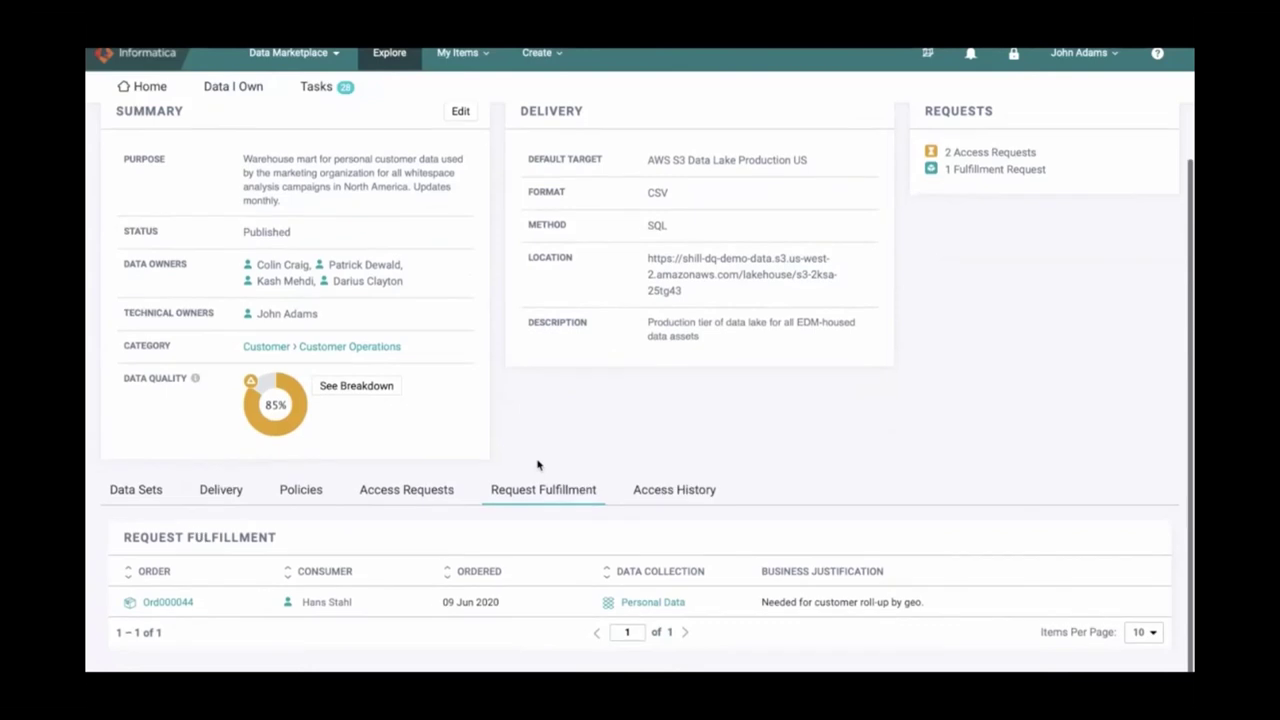
{"action": "left_click", "coordinate": [661, 497]}
{"action": "scroll", "coordinate": [661, 499], "scroll_direction": "down", "scroll_amount": 3}
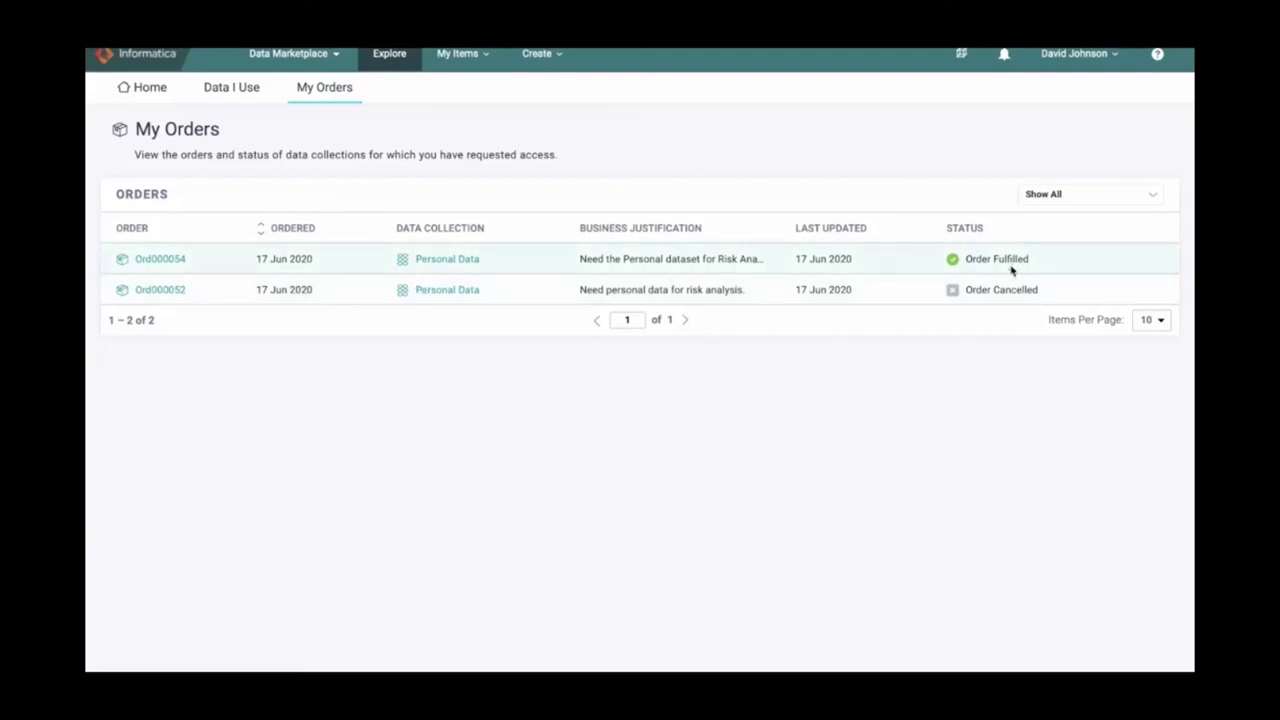
- Review the timeline and delivery information of the fulfilled Personal Data order, and open its access details
{"action": "mouse_move", "coordinate": [1045, 267]}
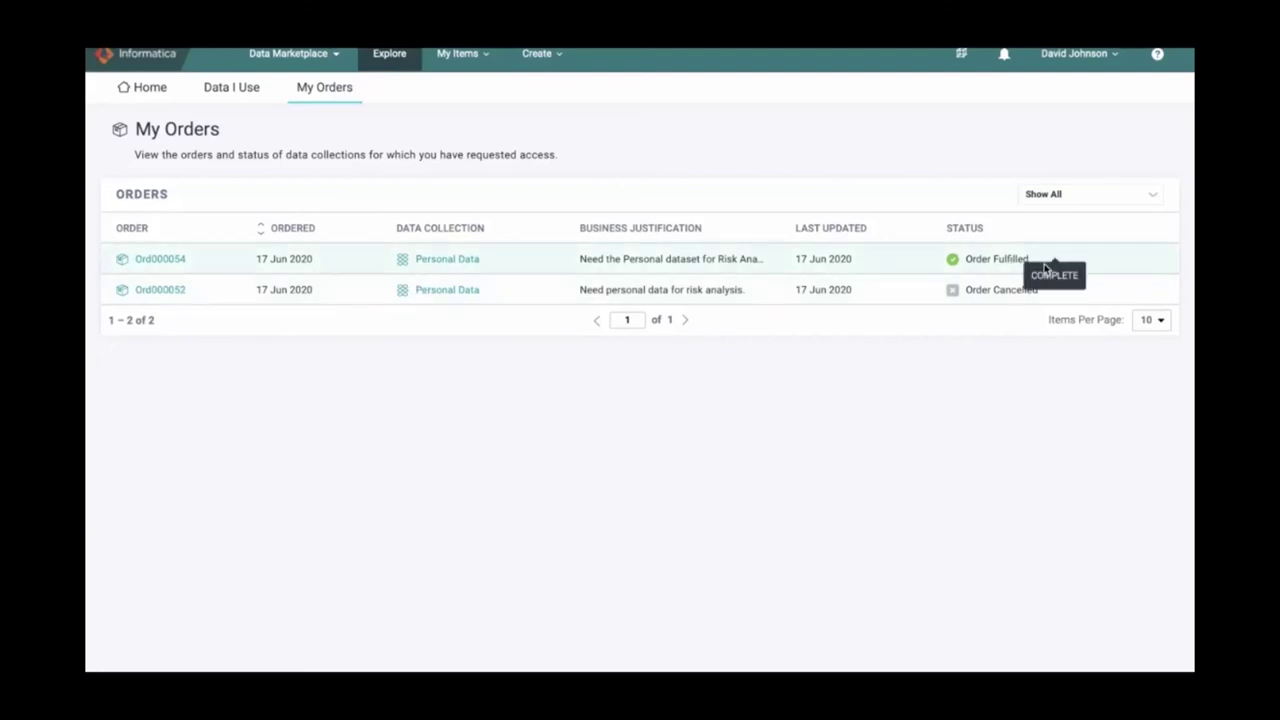
{"action": "left_click", "coordinate": [147, 262]}
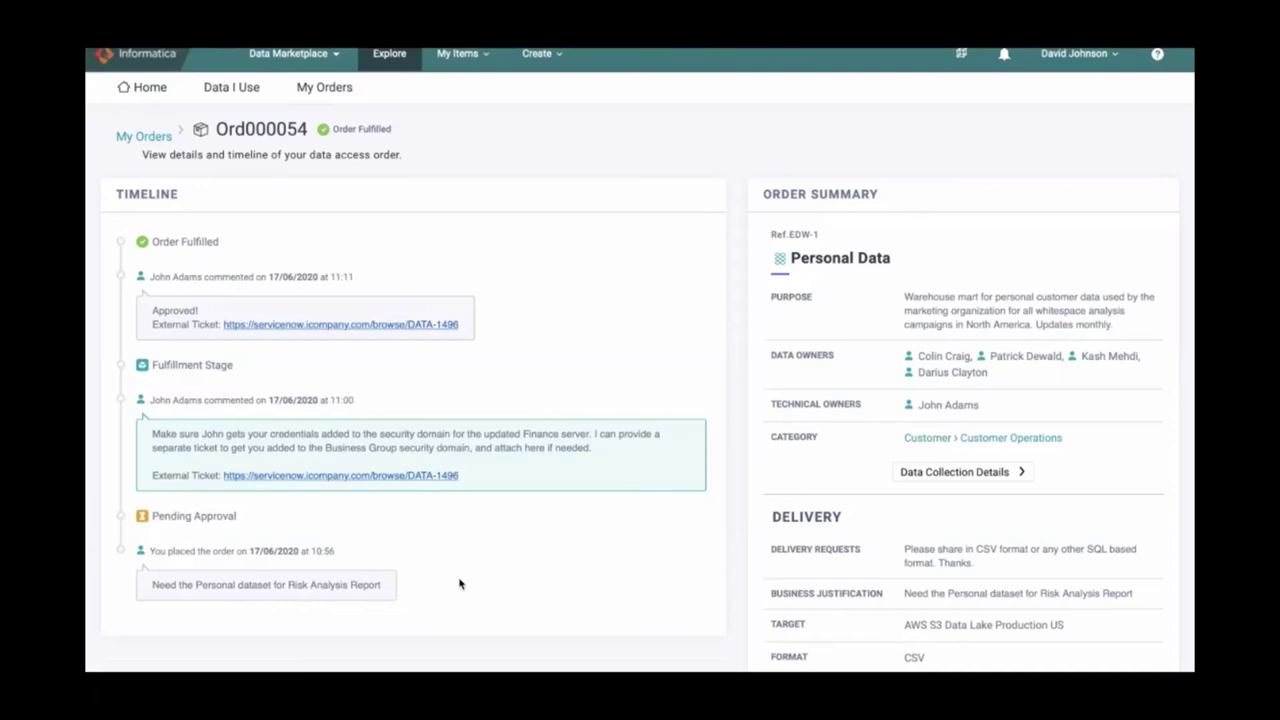
{"action": "scroll", "coordinate": [924, 561], "scroll_direction": "down", "scroll_amount": 3}
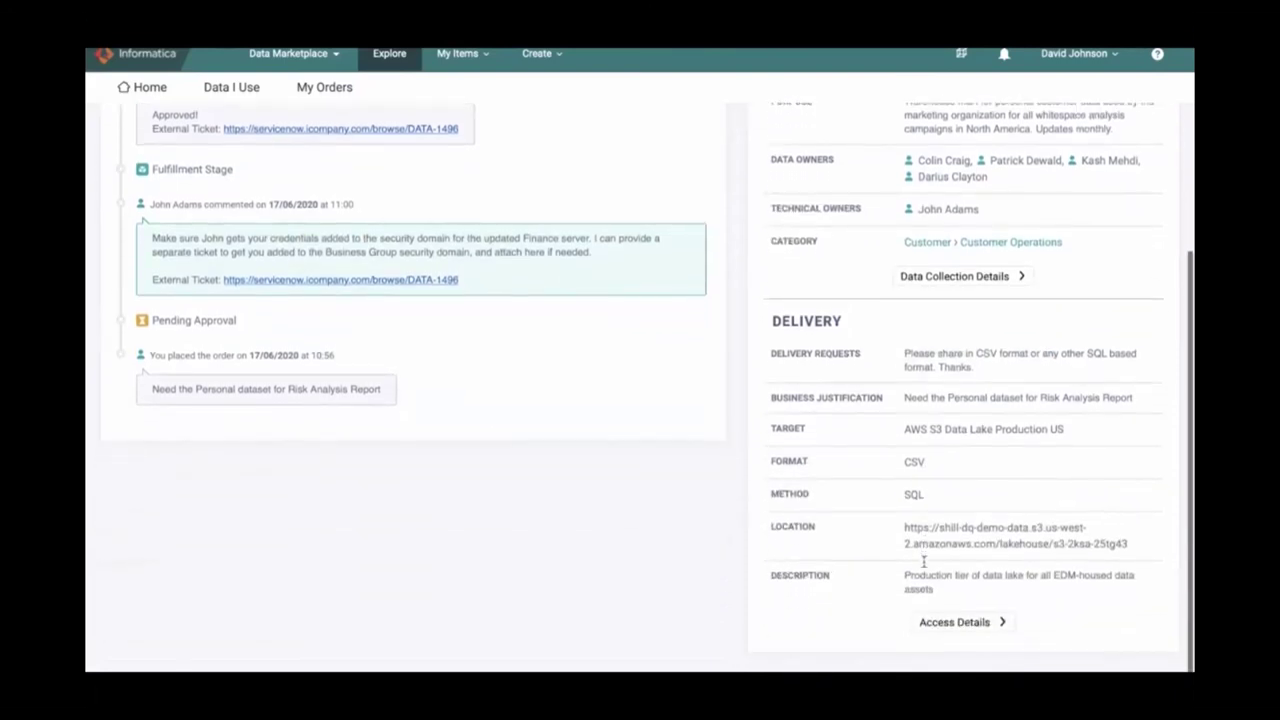
{"action": "left_click", "coordinate": [972, 630]}
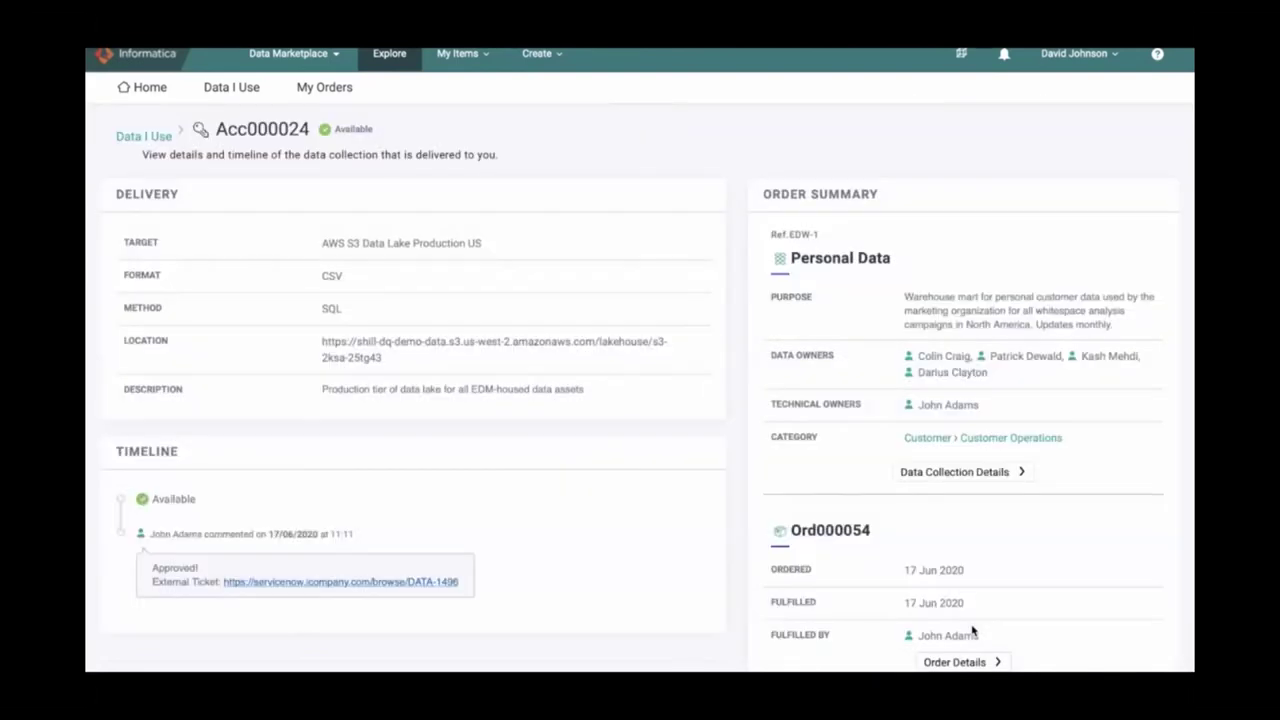